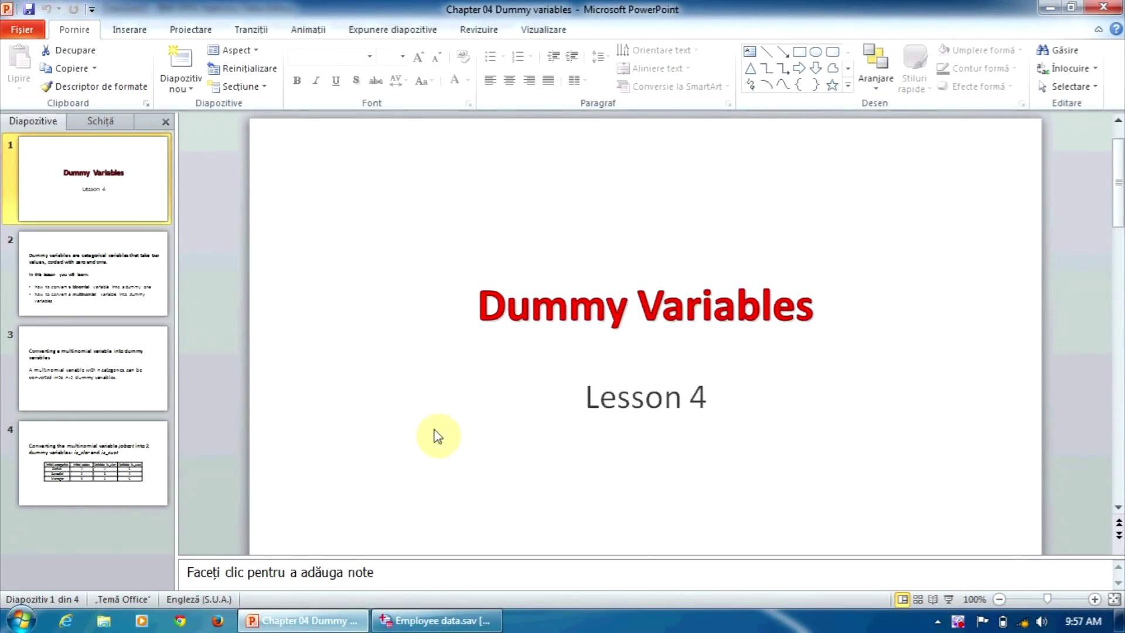
Show slide 2 on dummy variables, then switch to the Employee data file
left_click(121, 295)
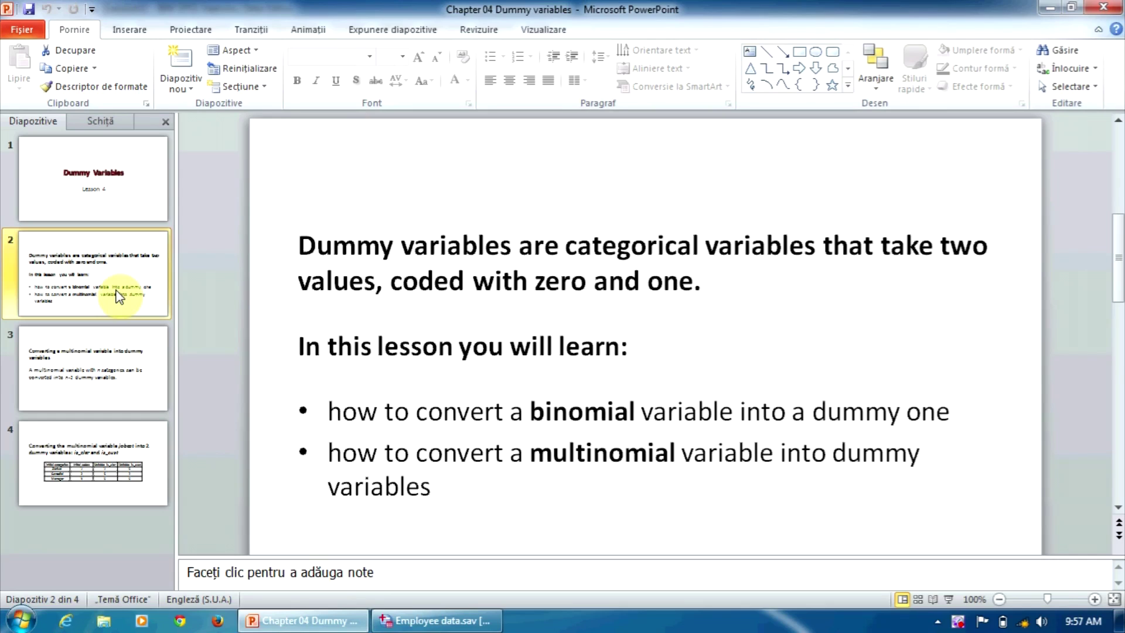
left_click(409, 623)
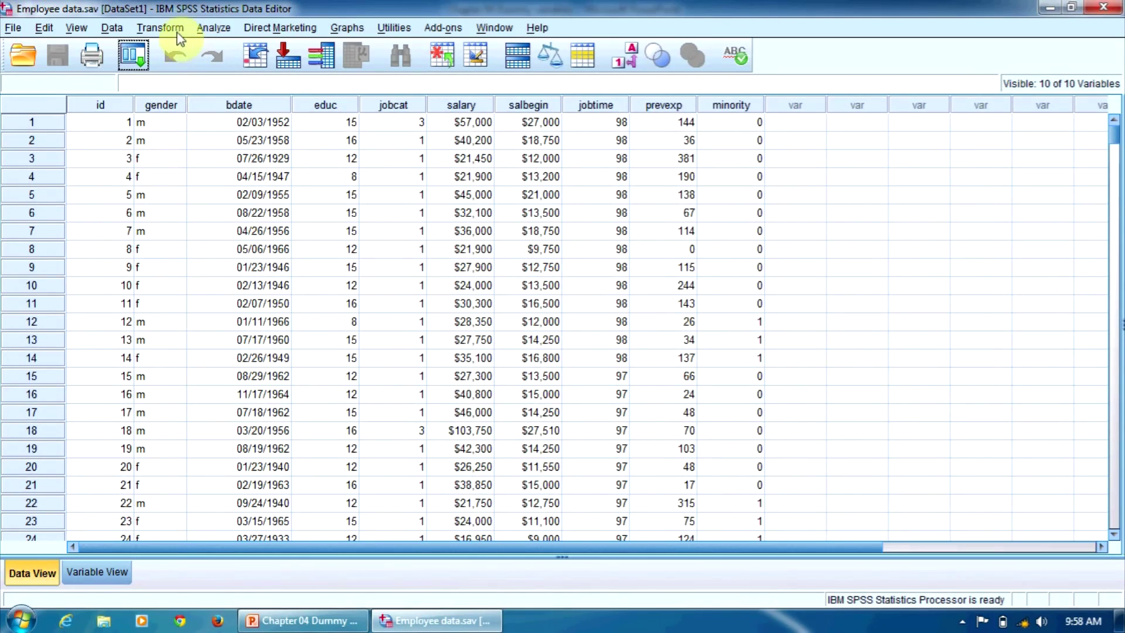
Open the Transform menu in the Employee data editor
left_click(159, 27)
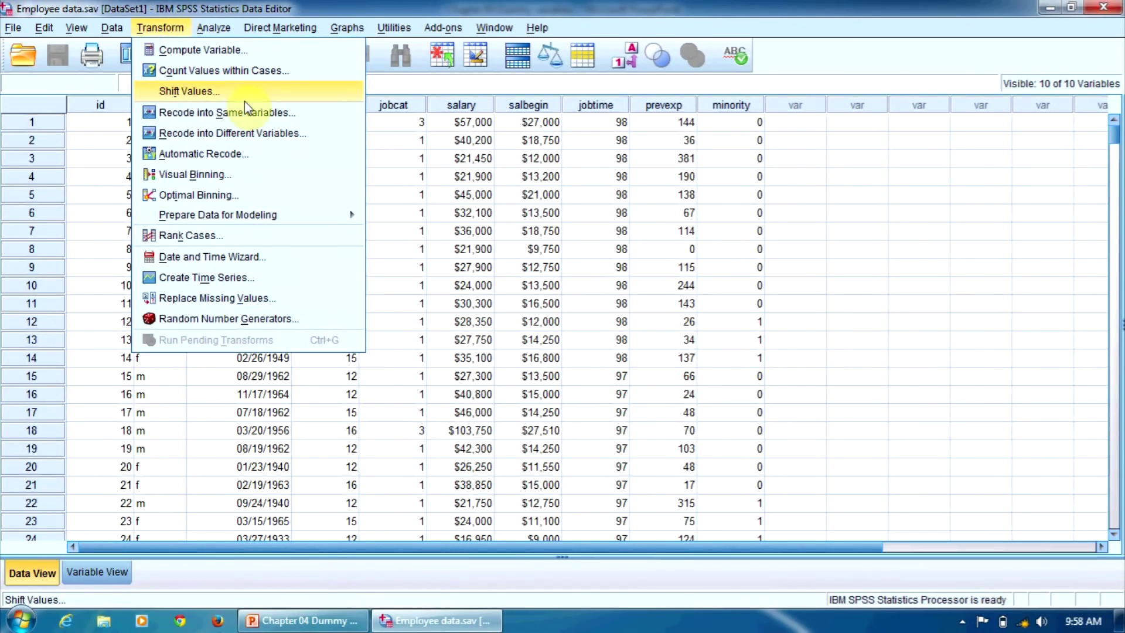
Set up Recode into Different Variables taking gender into a new variable named gender2
left_click(332, 135)
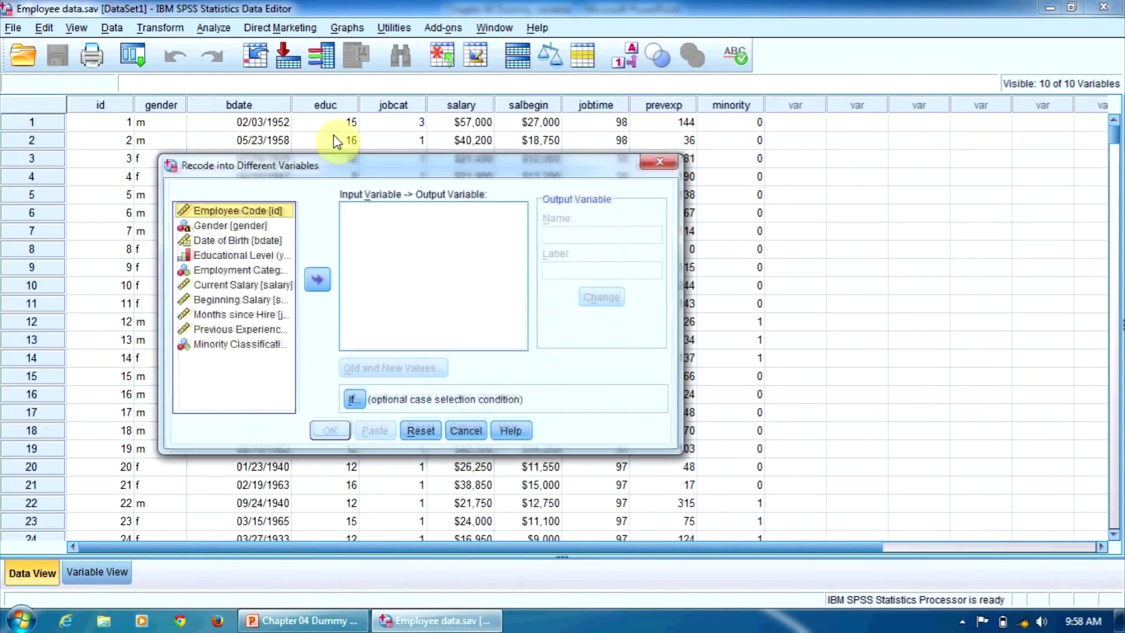
left_click(240, 226)
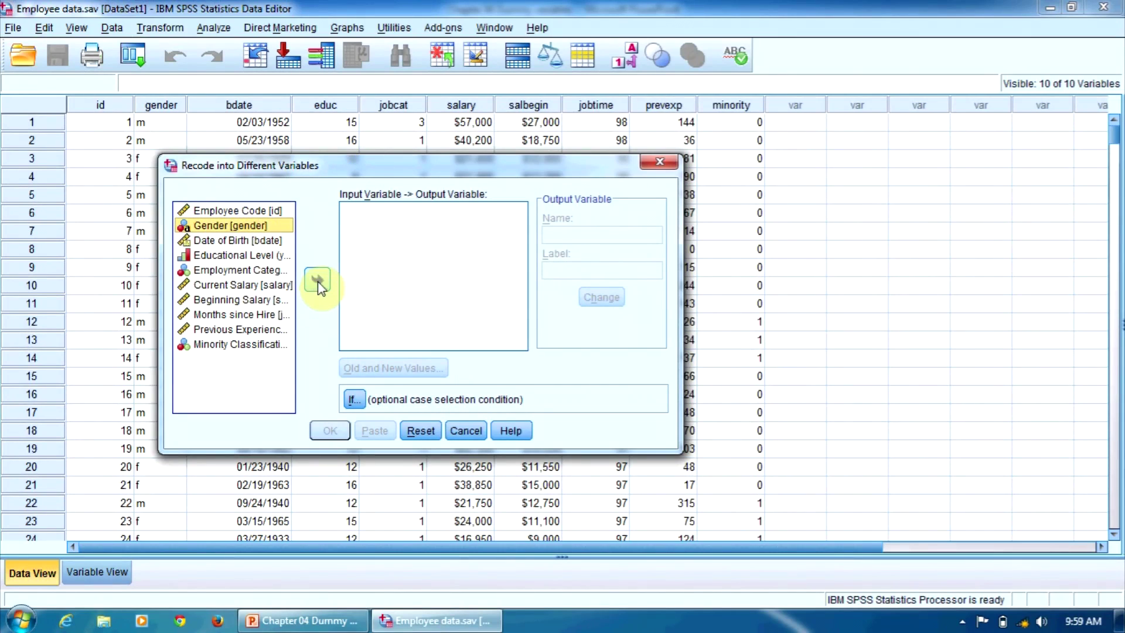
left_click(318, 281)
left_click(573, 234)
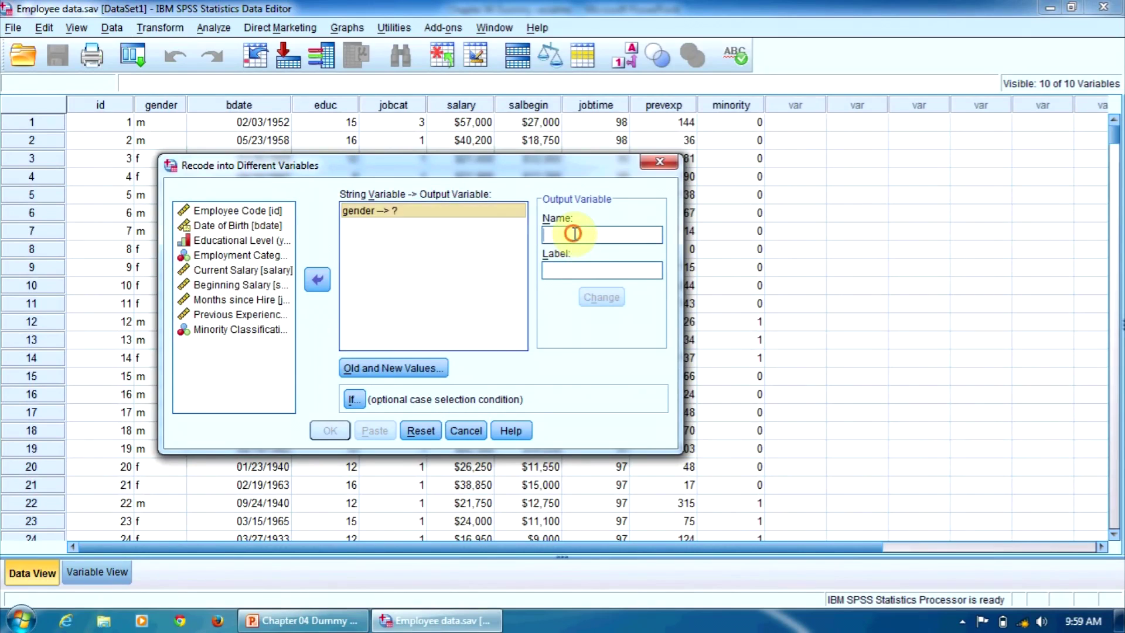
type("ge")
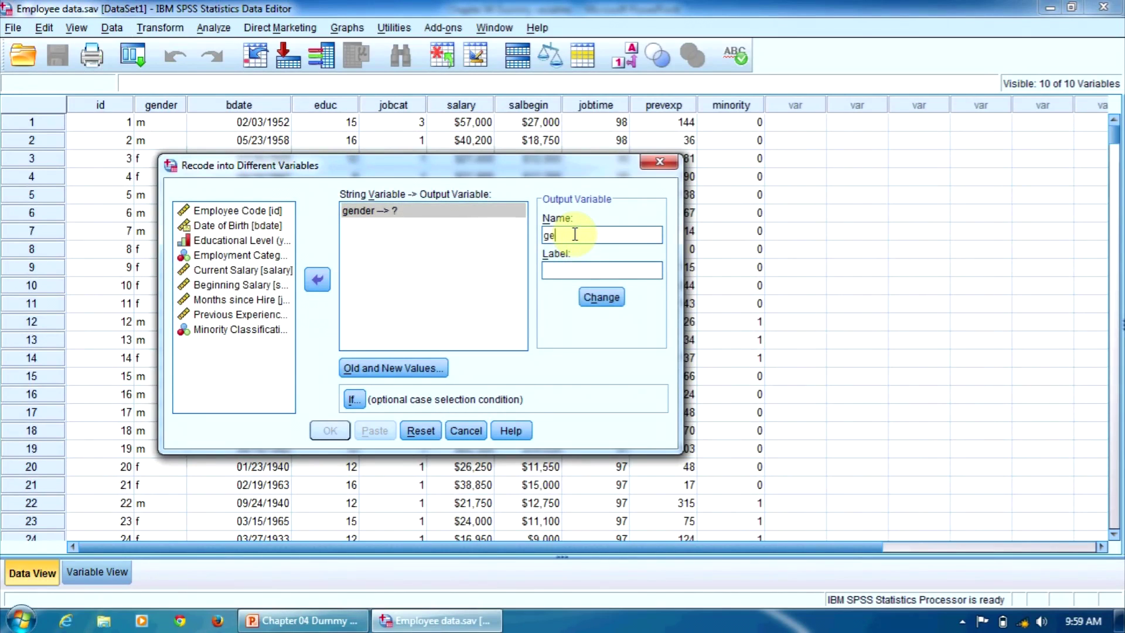
type("nder2")
left_click(614, 300)
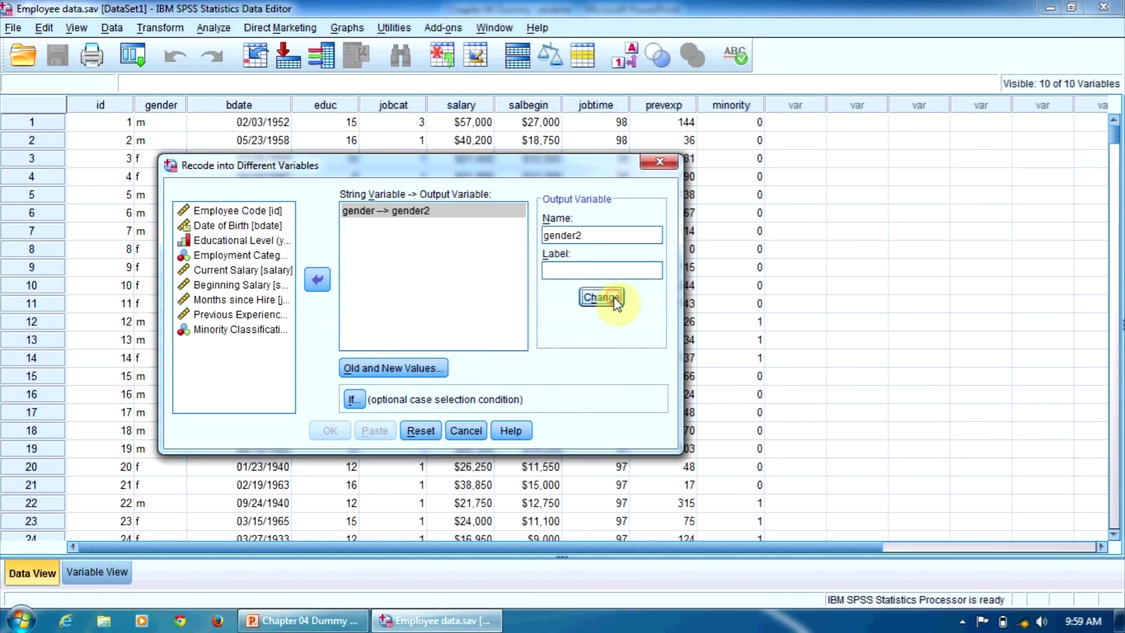
Add an old-to-new value rule mapping gender 'f' to 0
left_click(438, 367)
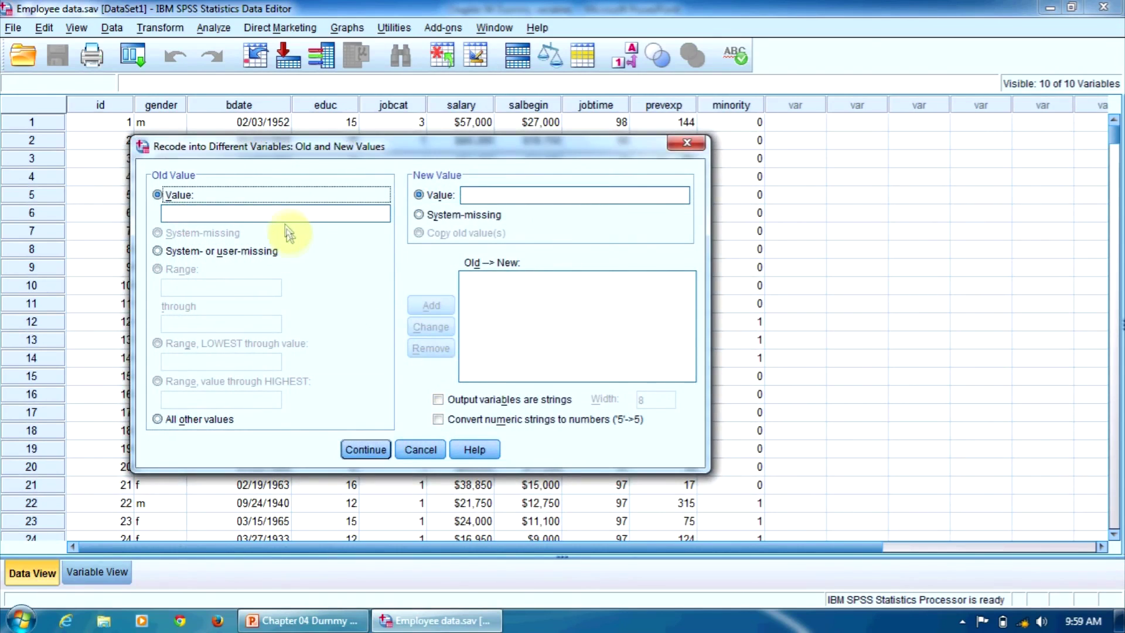
left_click(283, 215)
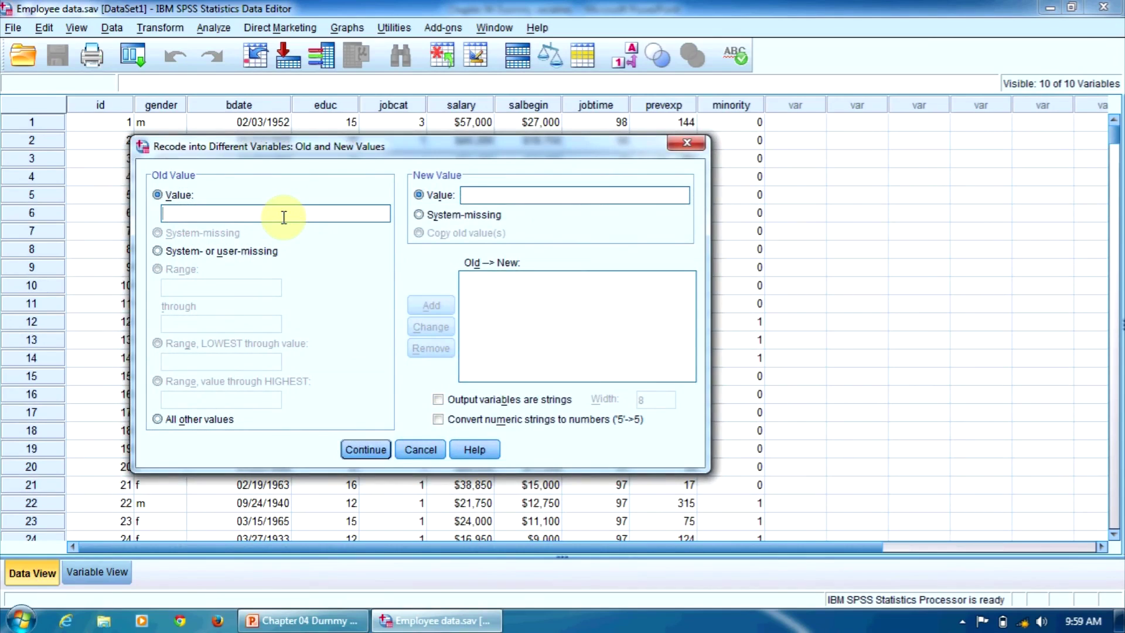
type("f")
left_click(497, 195)
type("0")
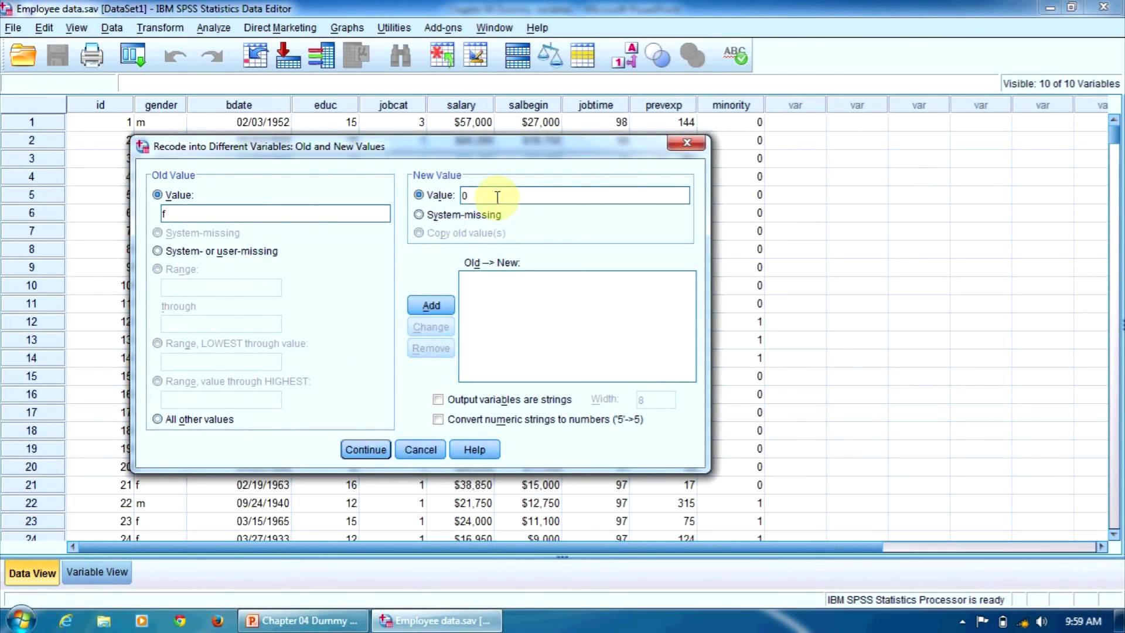
left_click(433, 305)
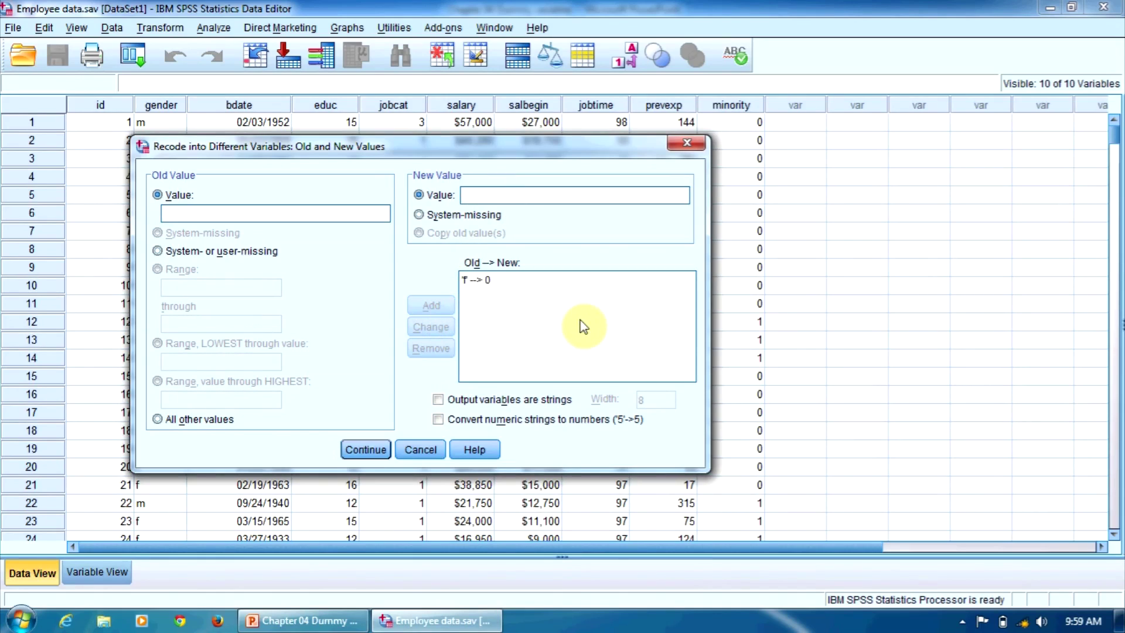
Add the rule mapping 'm' to 1 and confirm the value mappings
left_click(348, 216)
type("m")
left_click(508, 193)
left_click(508, 194)
type("1")
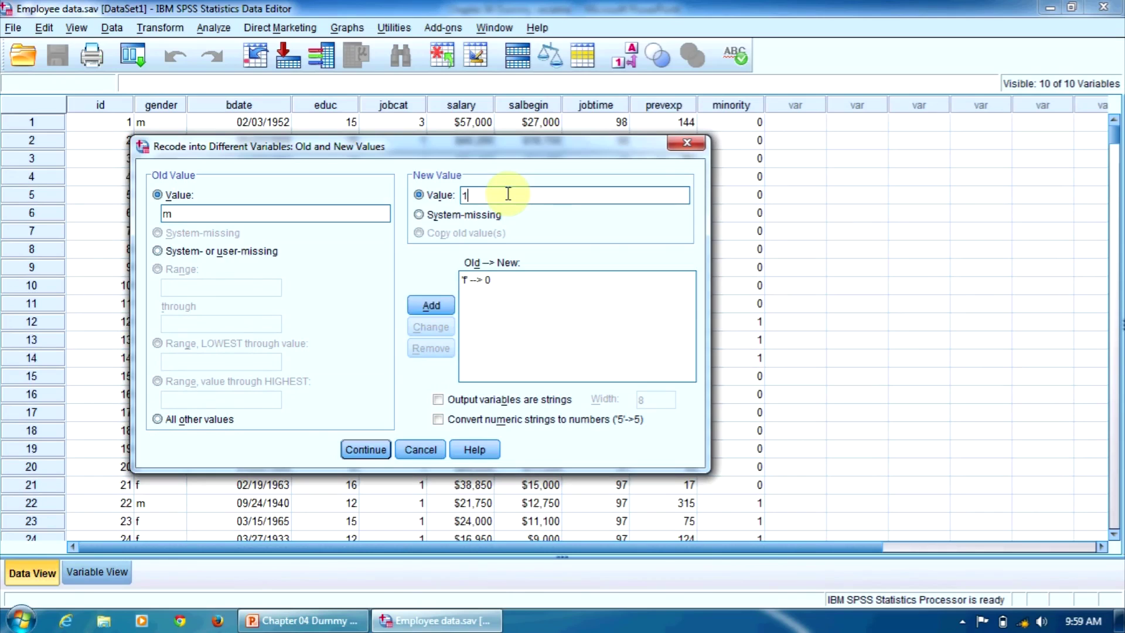
left_click(448, 305)
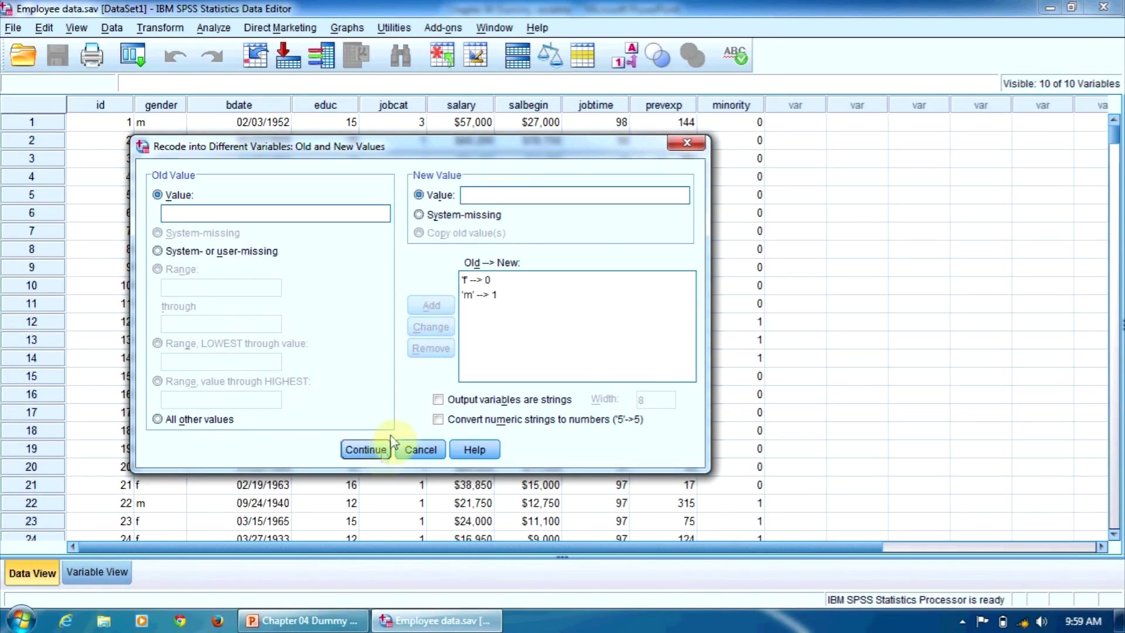
left_click(374, 449)
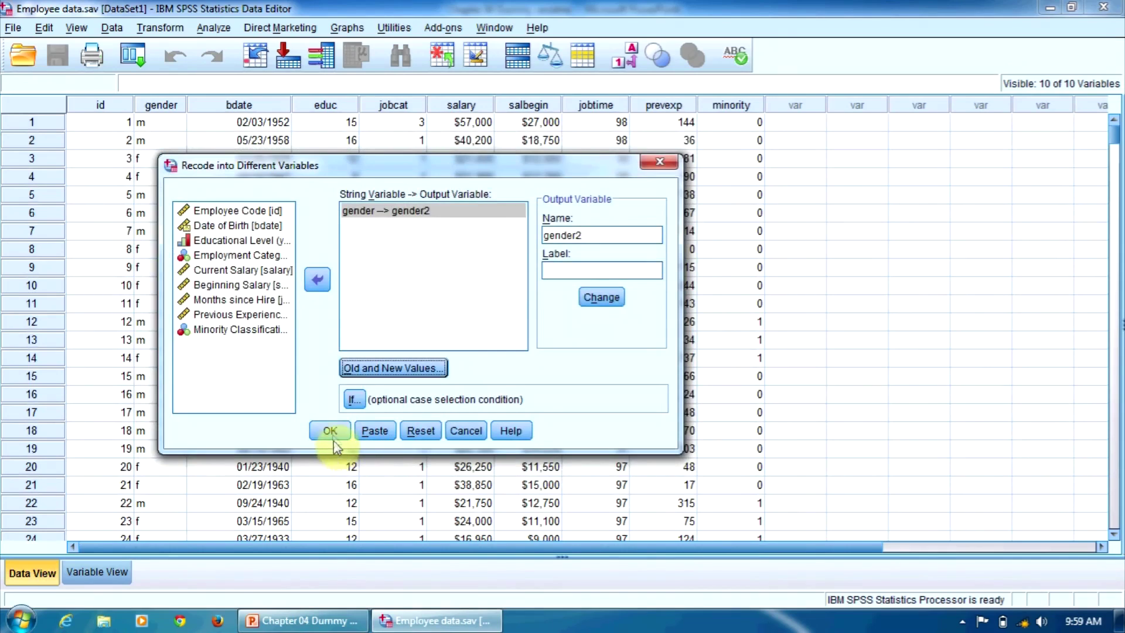
Run the recode and view the new gender2 column (m=1.00, f=.00) in the data
left_click(330, 431)
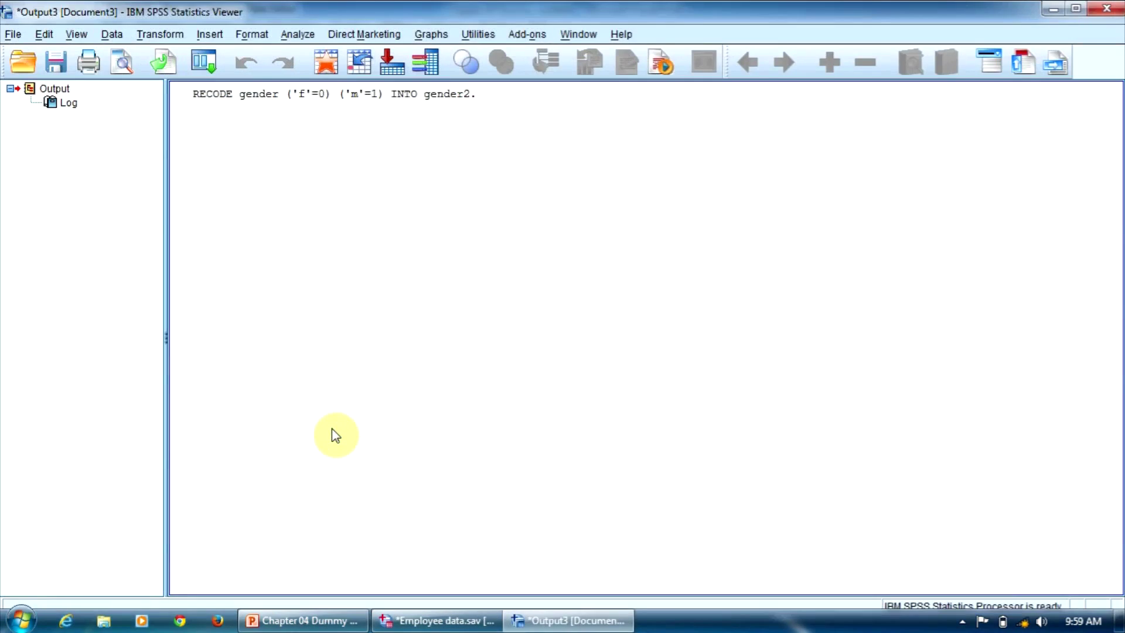
left_click(410, 621)
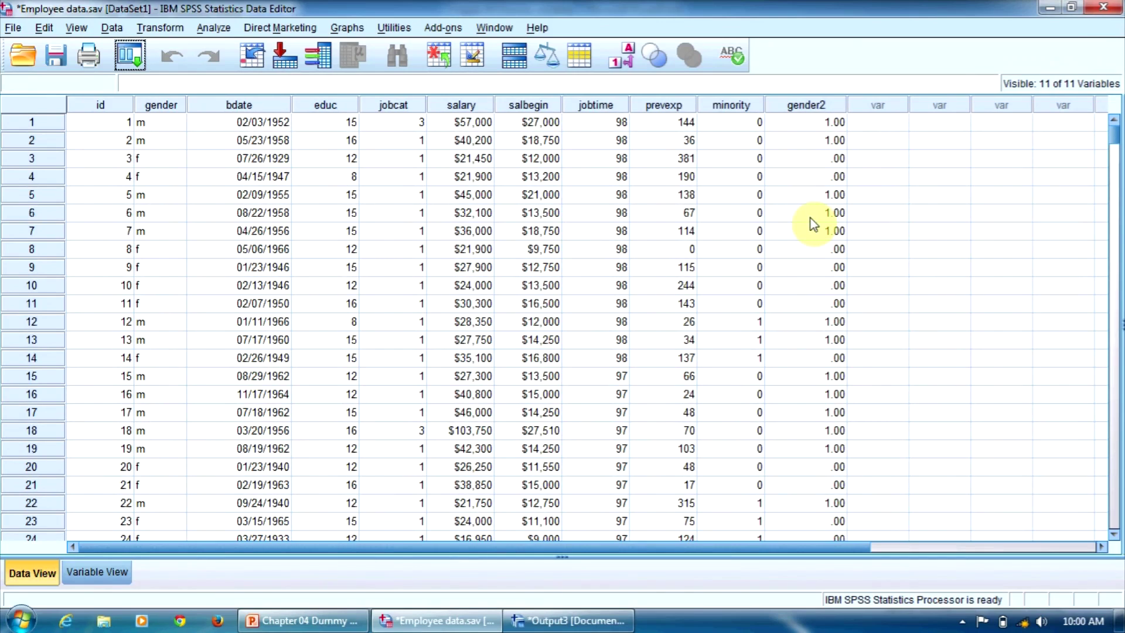
Display PowerPoint slide 3 on n-1 dummy variables, then return to the SPSS data
left_click(321, 623)
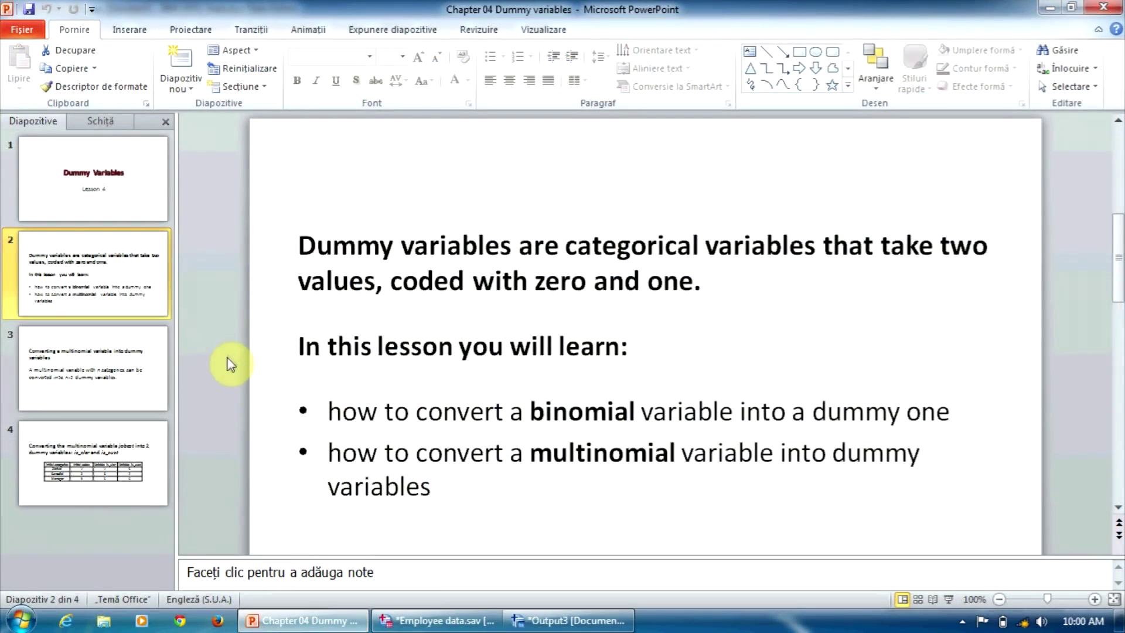
left_click(111, 366)
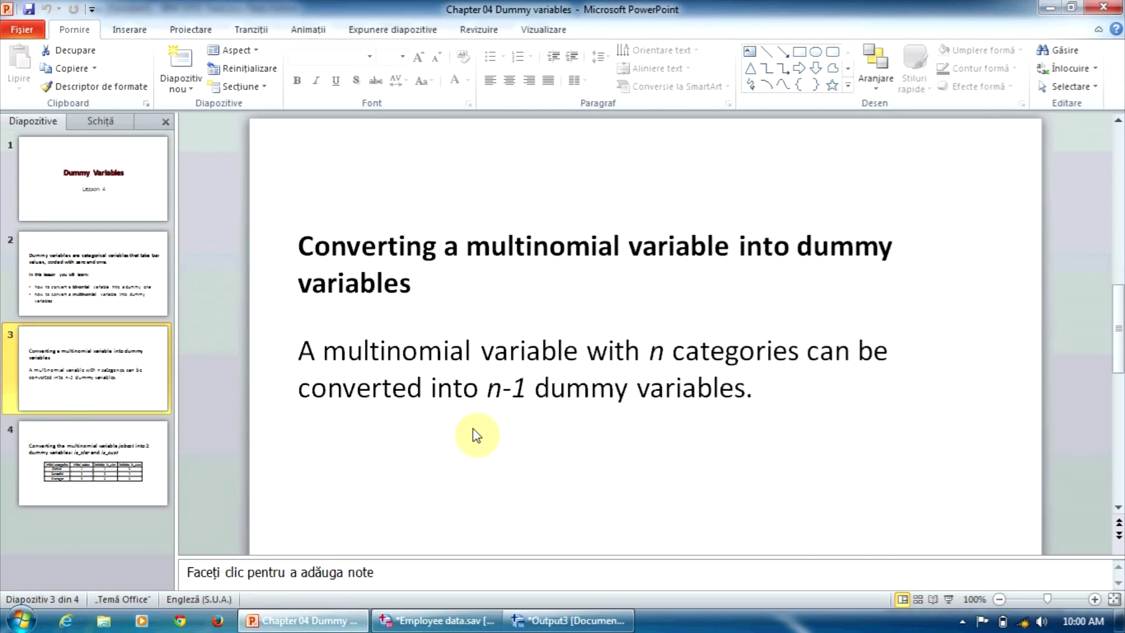
left_click(439, 621)
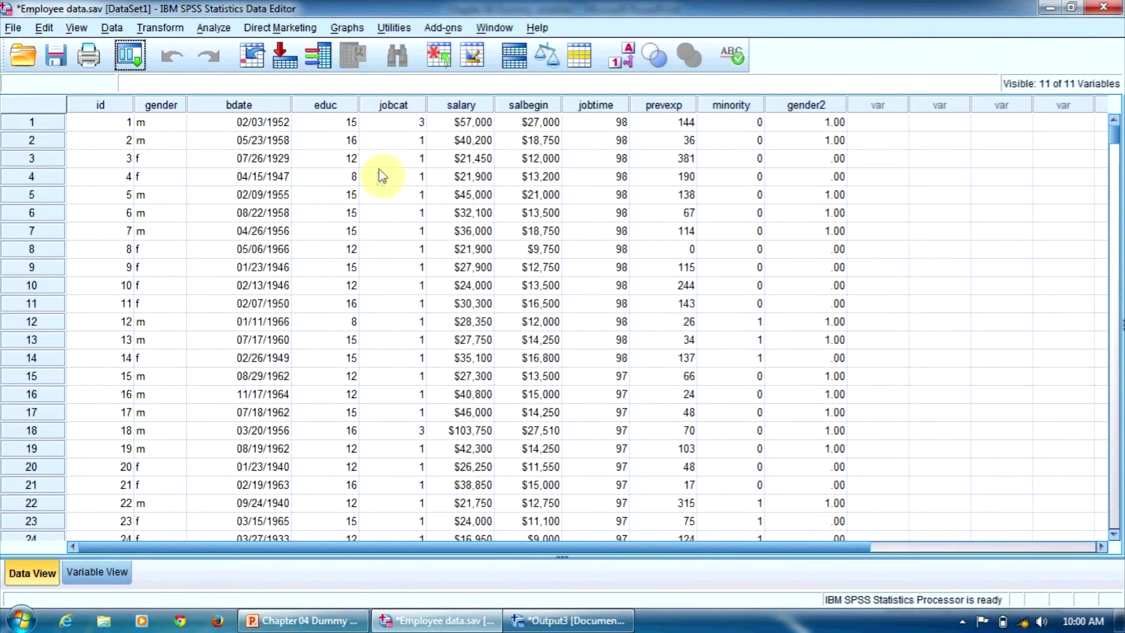
Open jobcat's value labels to show its Clerical, Custodial and Manager codes
double_click(392, 106)
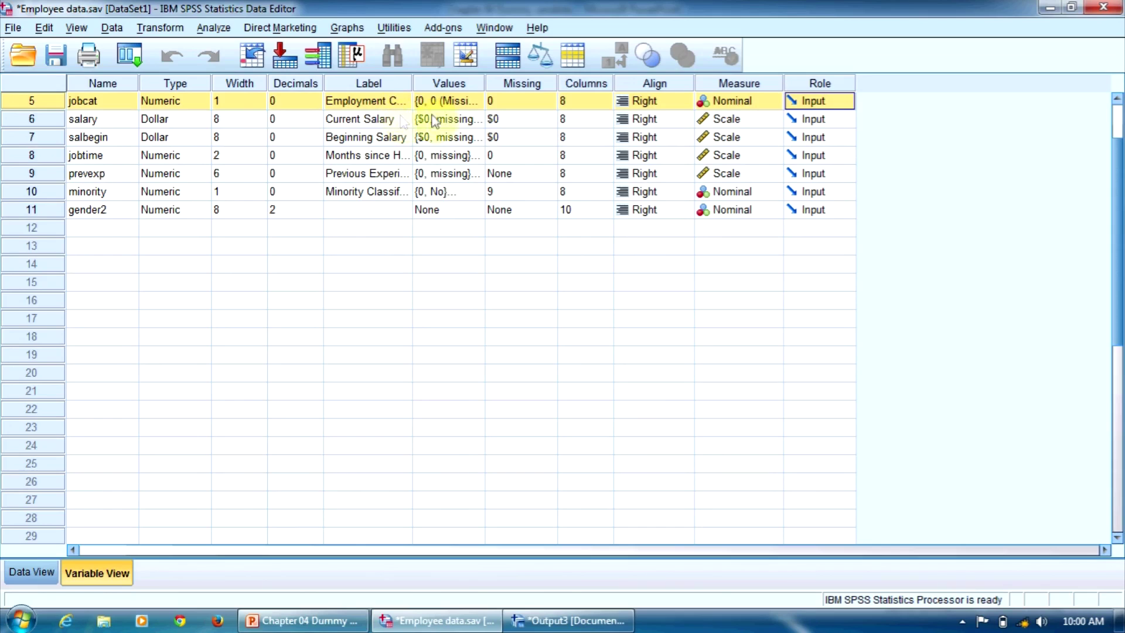
double_click(475, 103)
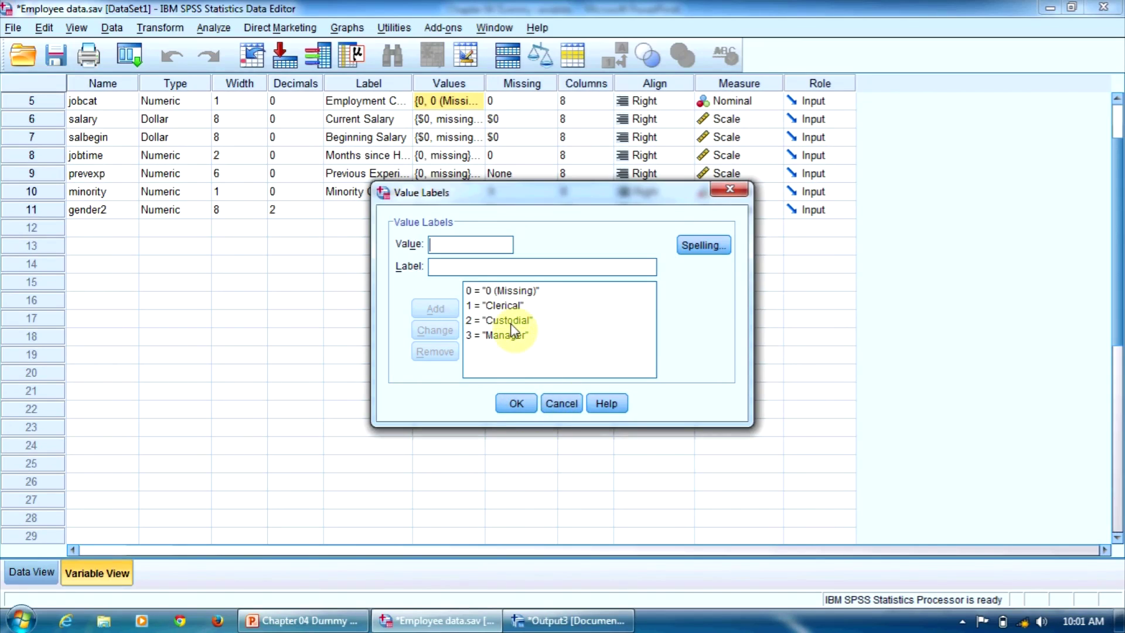
left_click(649, 340)
left_click(320, 624)
Show slide 4's table mapping jobcat codes to is_cler and is_cust
left_click(137, 477)
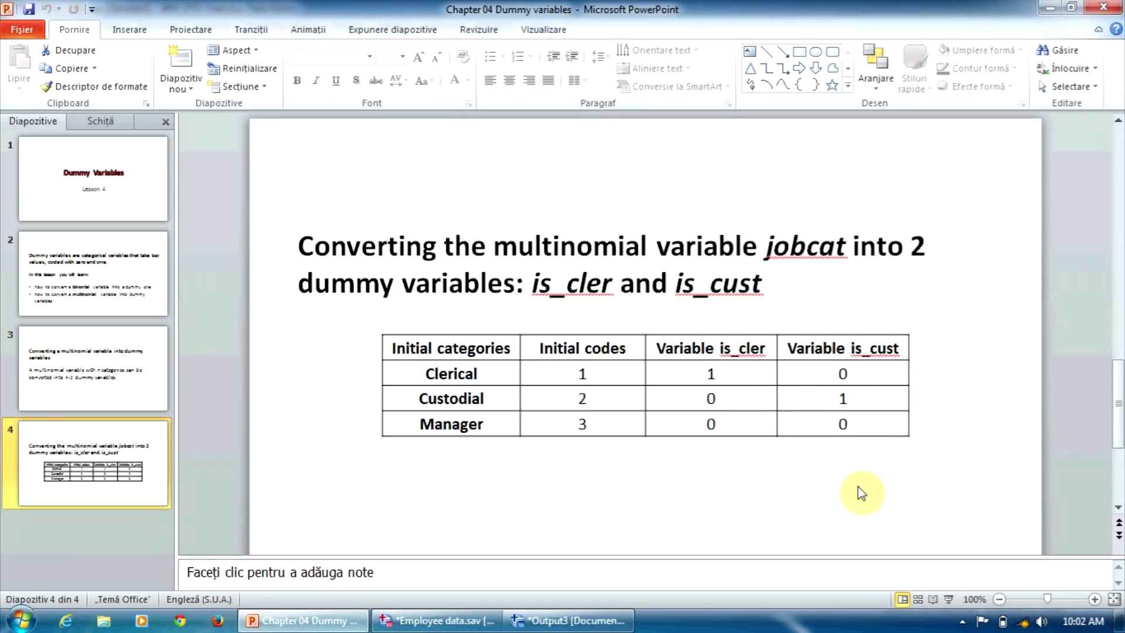
Close jobcat's value labels and open a reset Recode into Different Variables dialog
left_click(461, 623)
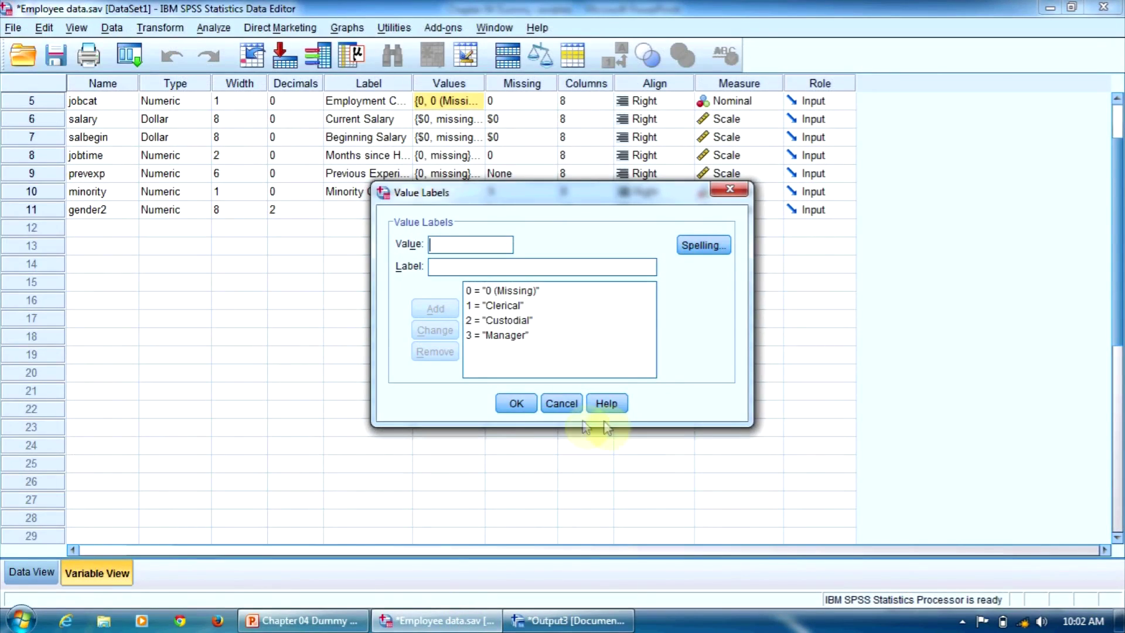
left_click(562, 404)
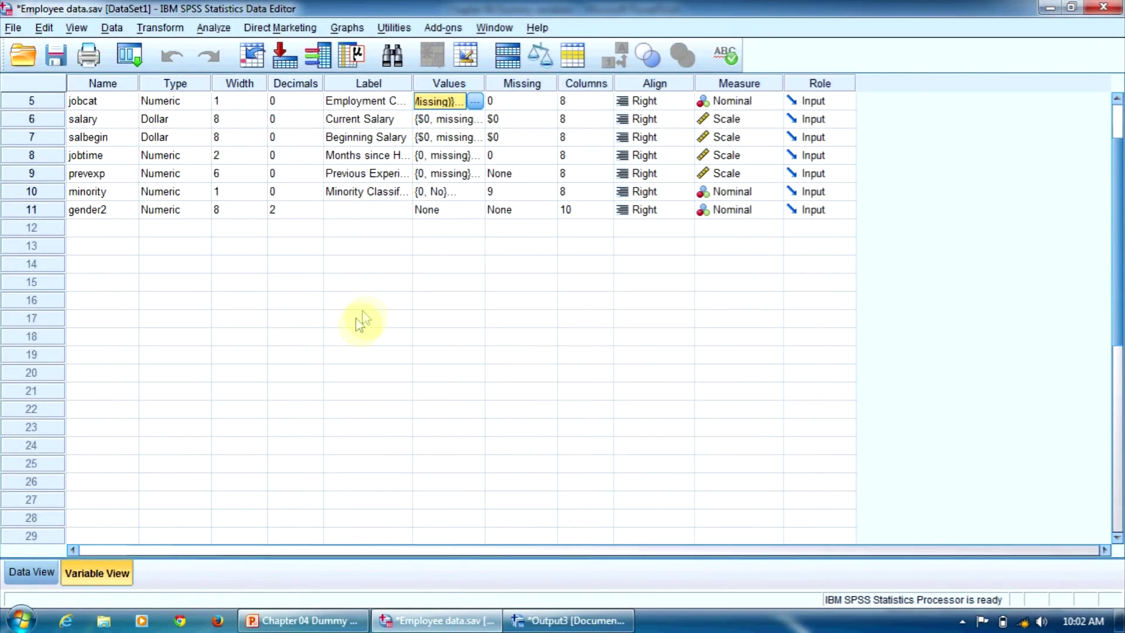
left_click(180, 30)
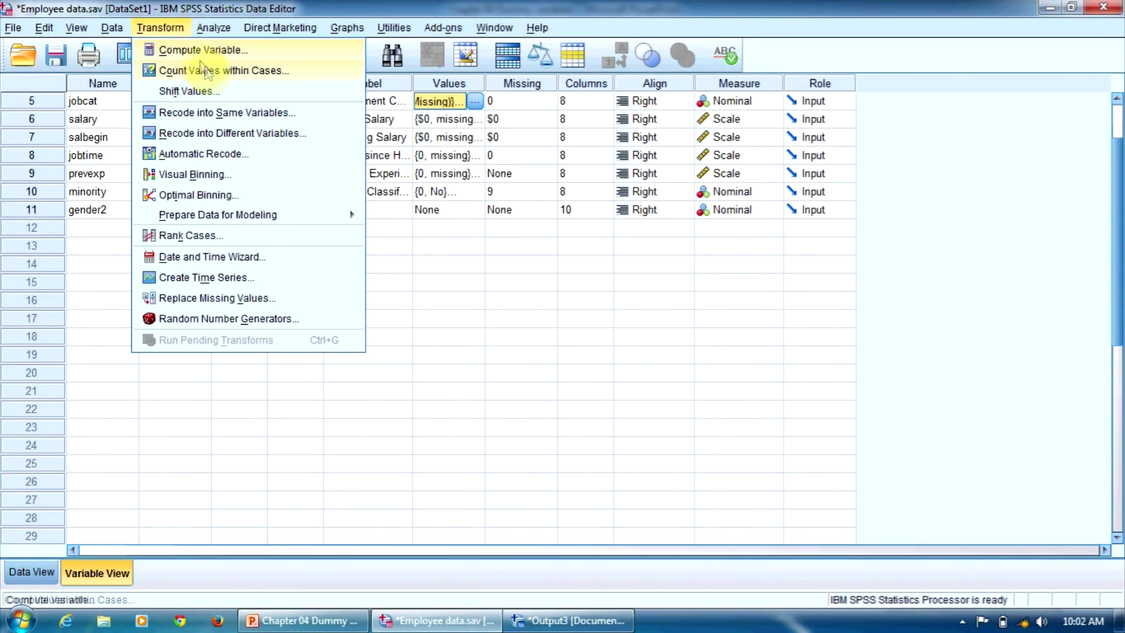
left_click(308, 132)
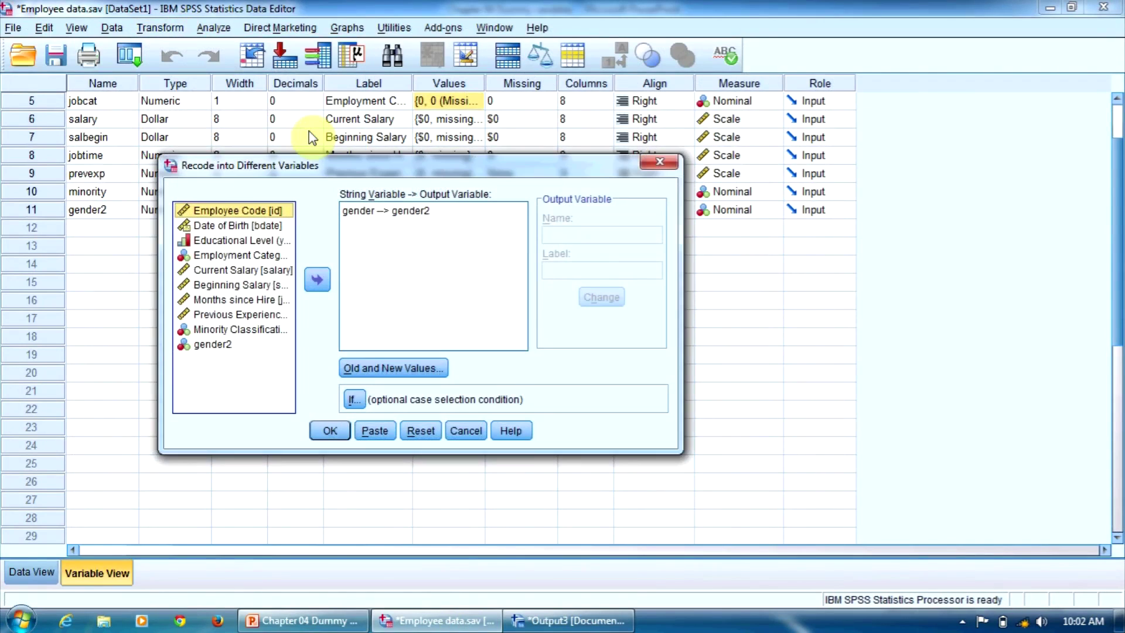
left_click(414, 434)
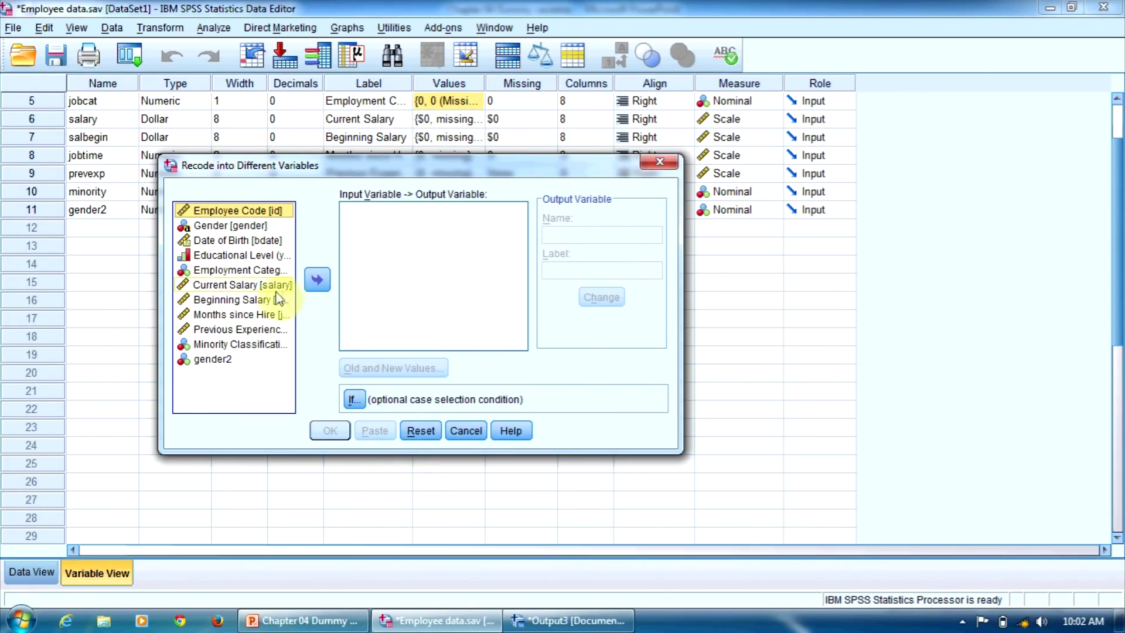
Set jobcat to recode into new variable is_cler and open its Old and New Values
left_click(285, 270)
left_click(317, 280)
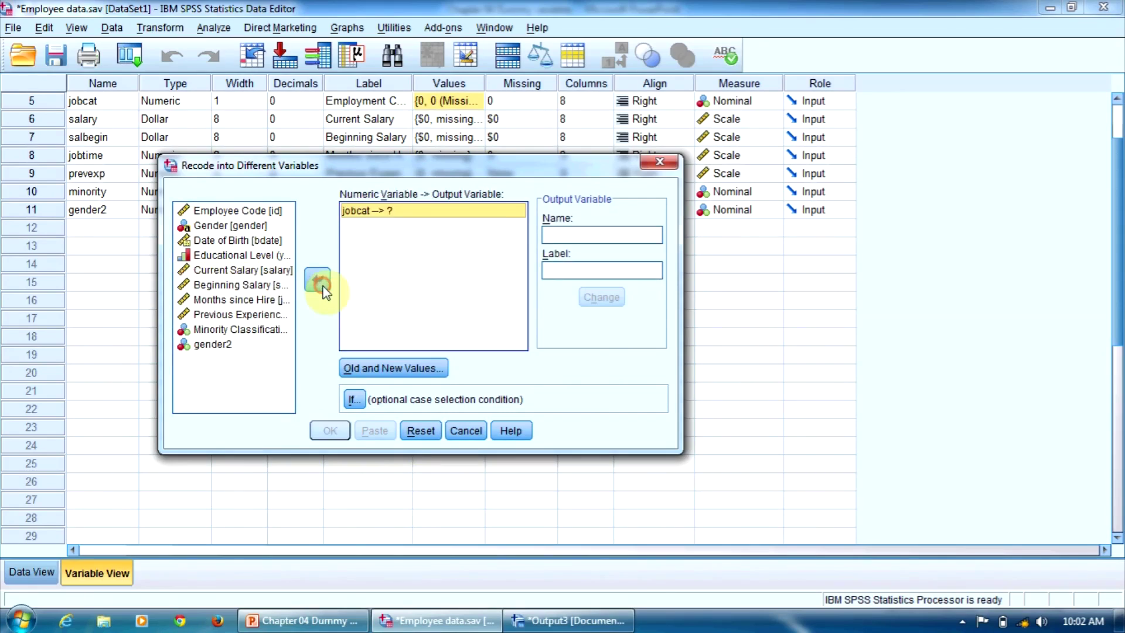
left_click(610, 235)
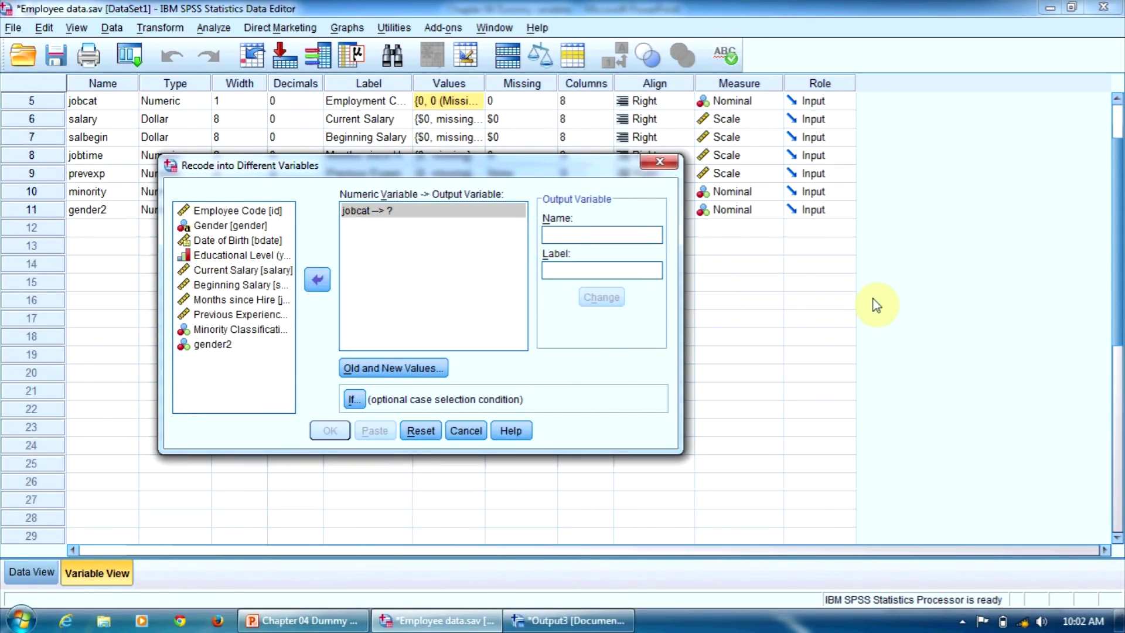
type("is")
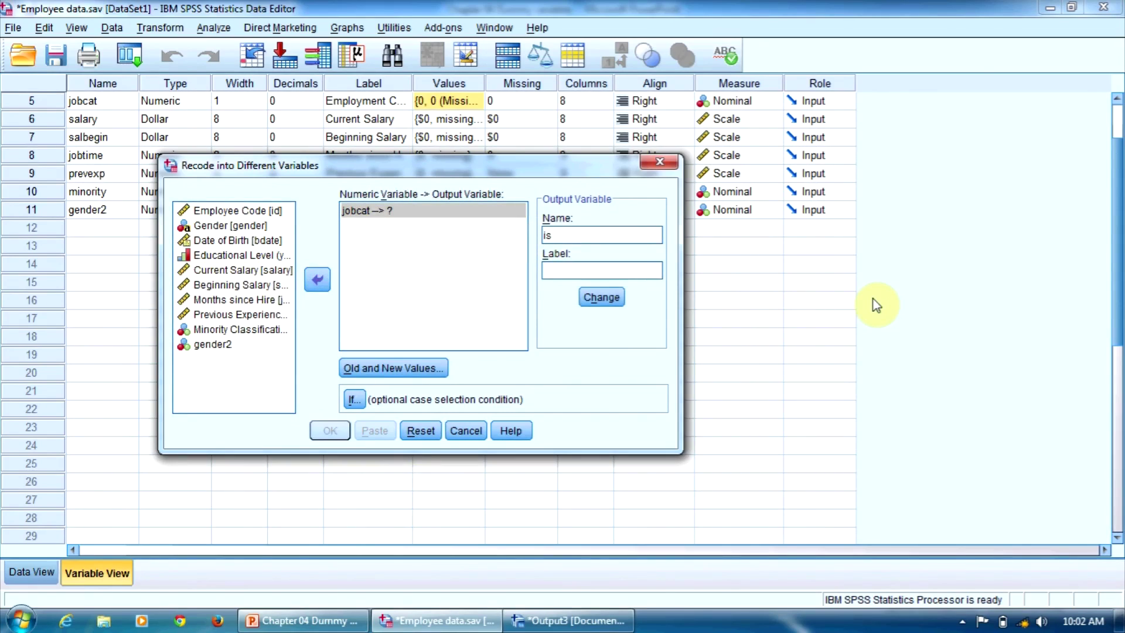
type("_cler")
left_click(612, 299)
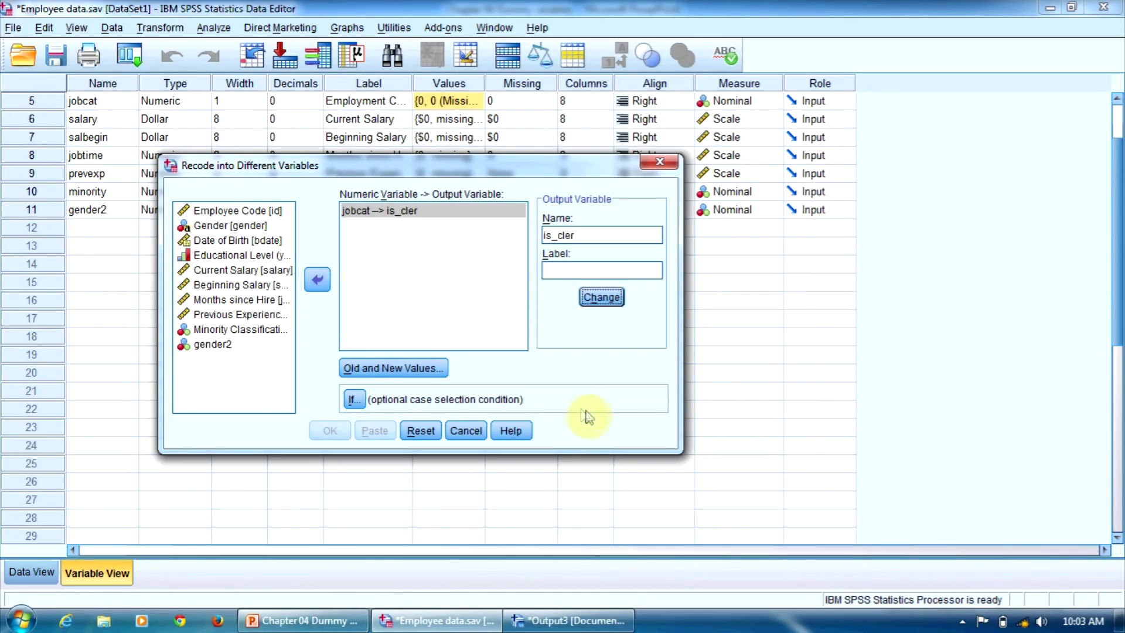
left_click(434, 367)
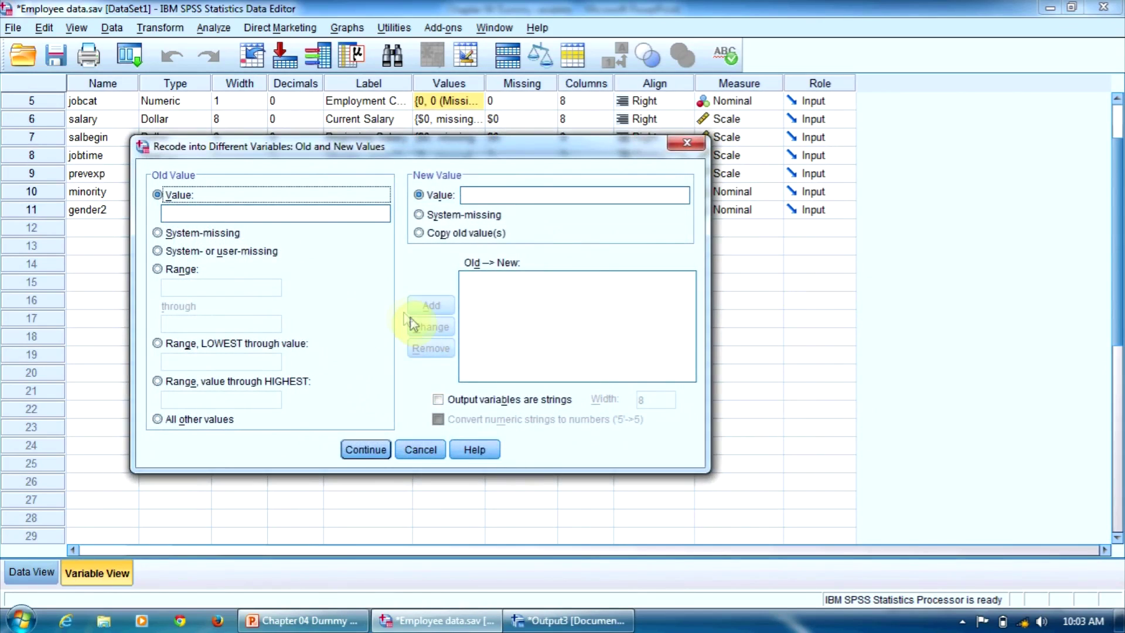
After checking the slide's coding table, add the rule mapping jobcat 1 to 1
left_click(301, 214)
left_click(302, 620)
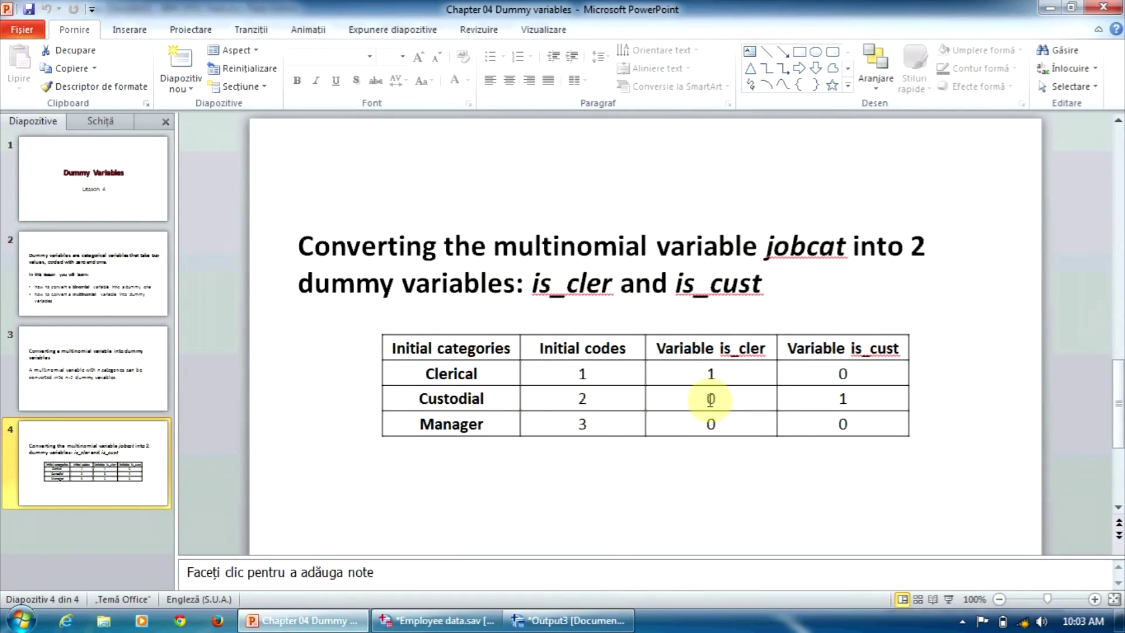
left_click(427, 485)
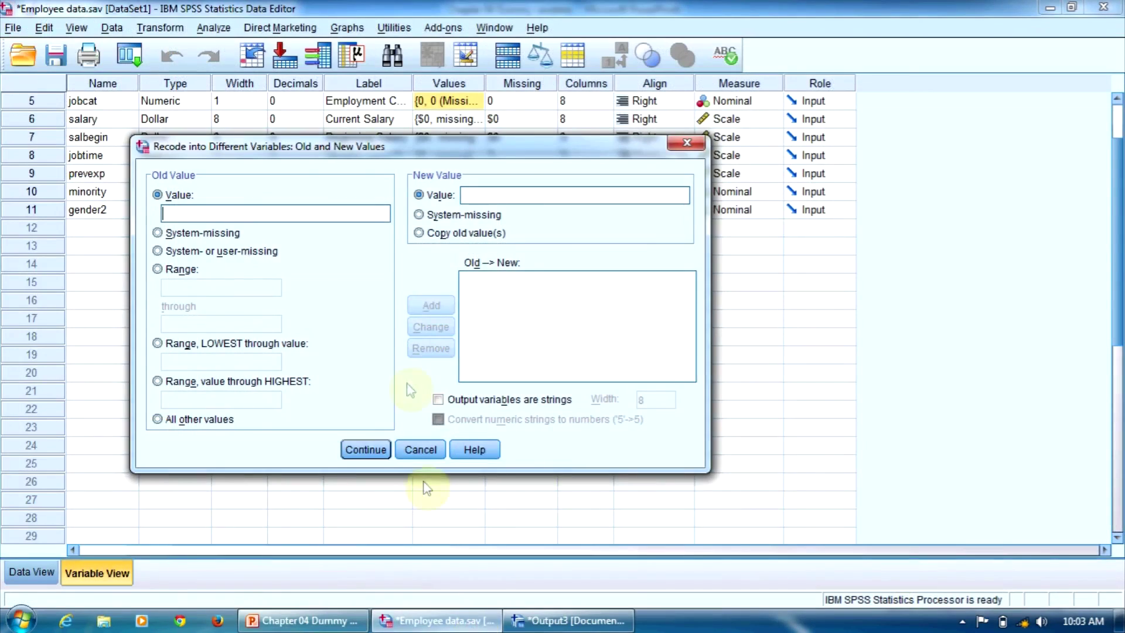
type("1")
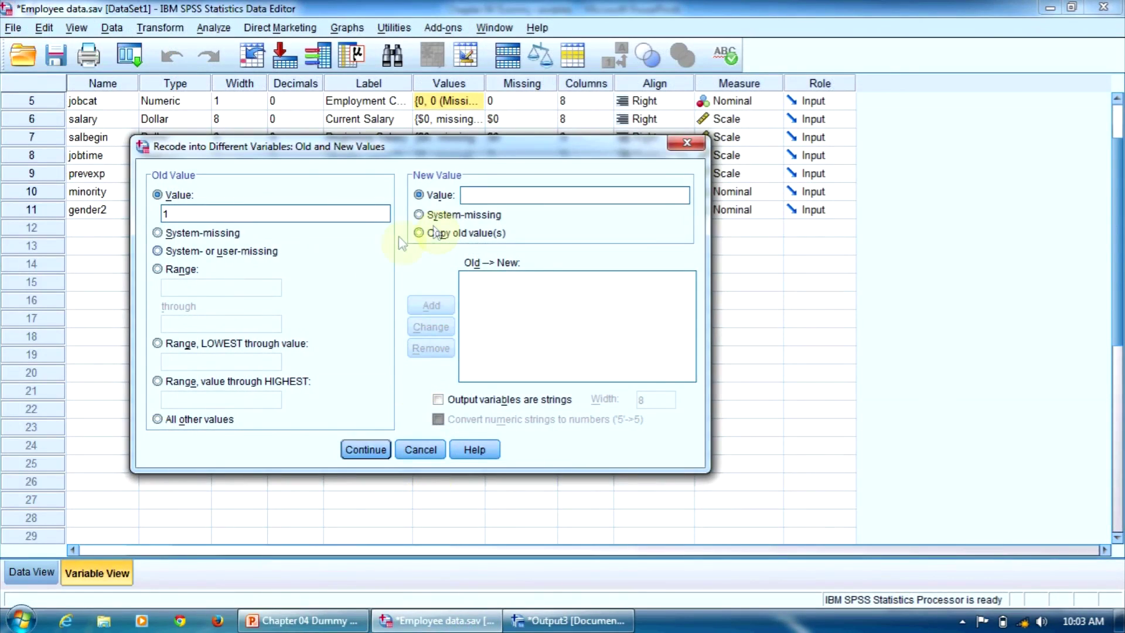
left_click(484, 195)
type("1")
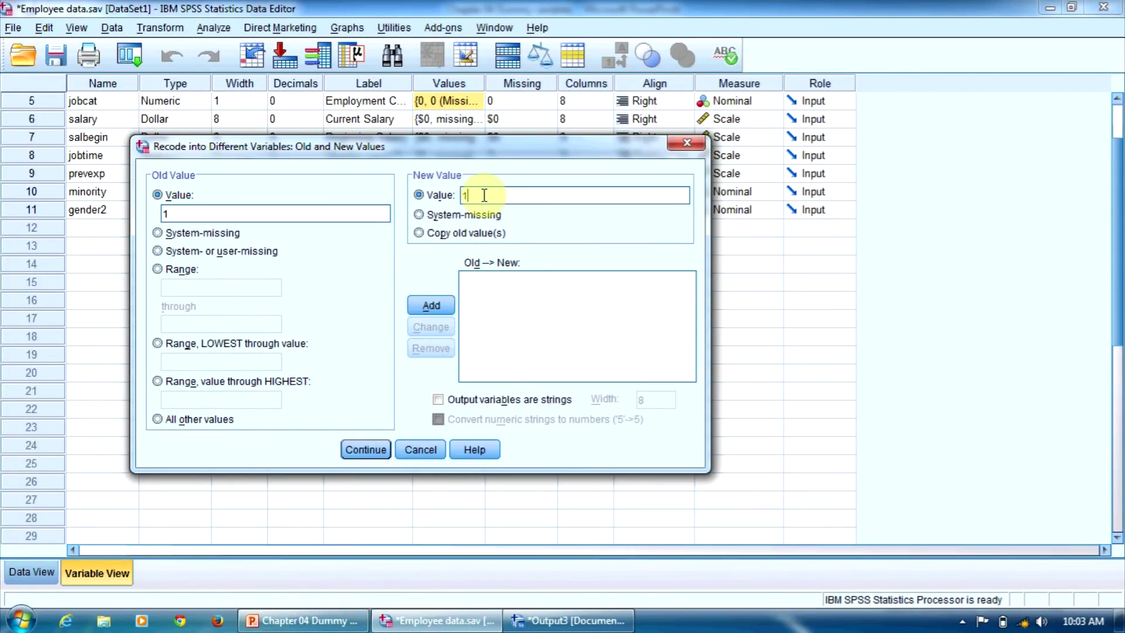
left_click(434, 306)
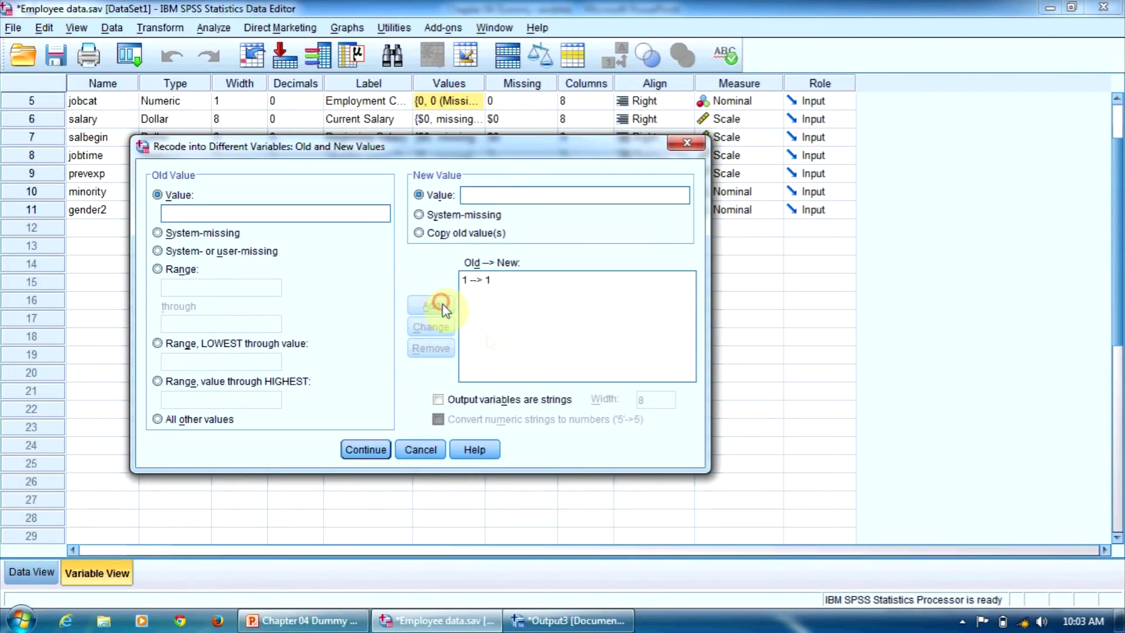
Map all other jobcat values to 0 and run the recode creating is_cler
left_click(191, 419)
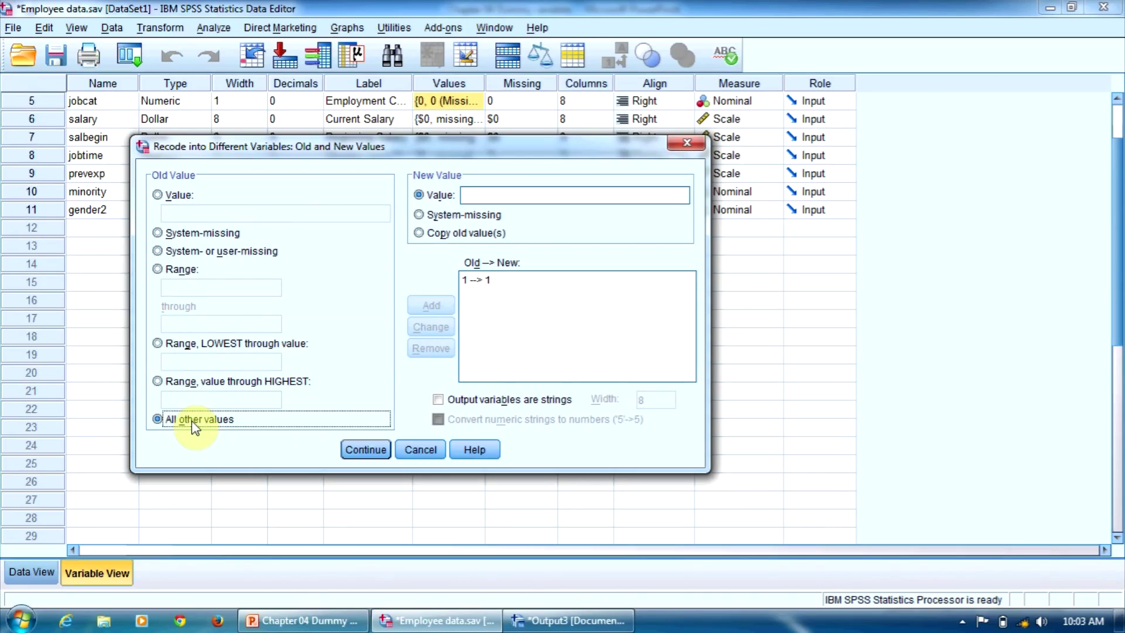
left_click(477, 195)
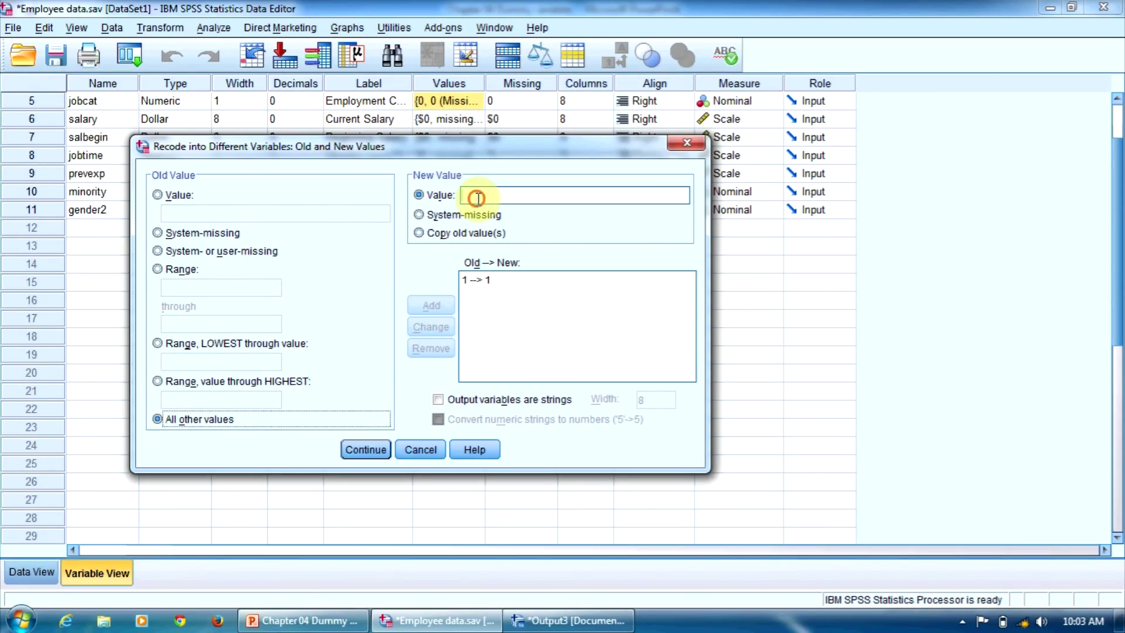
type("0")
left_click(431, 306)
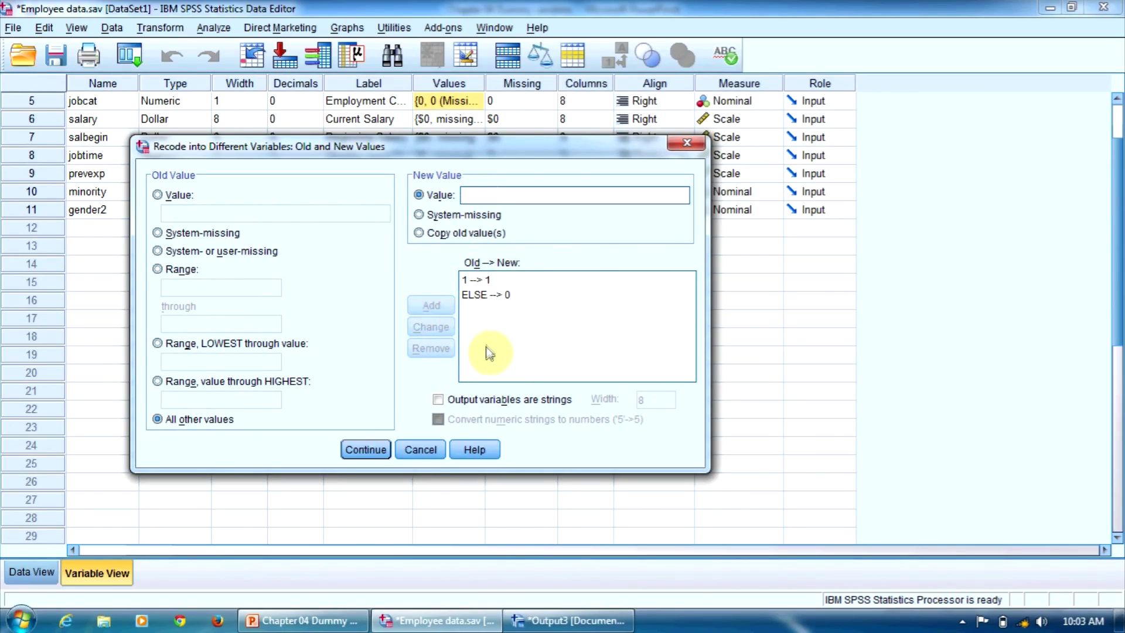
left_click(368, 449)
left_click(336, 432)
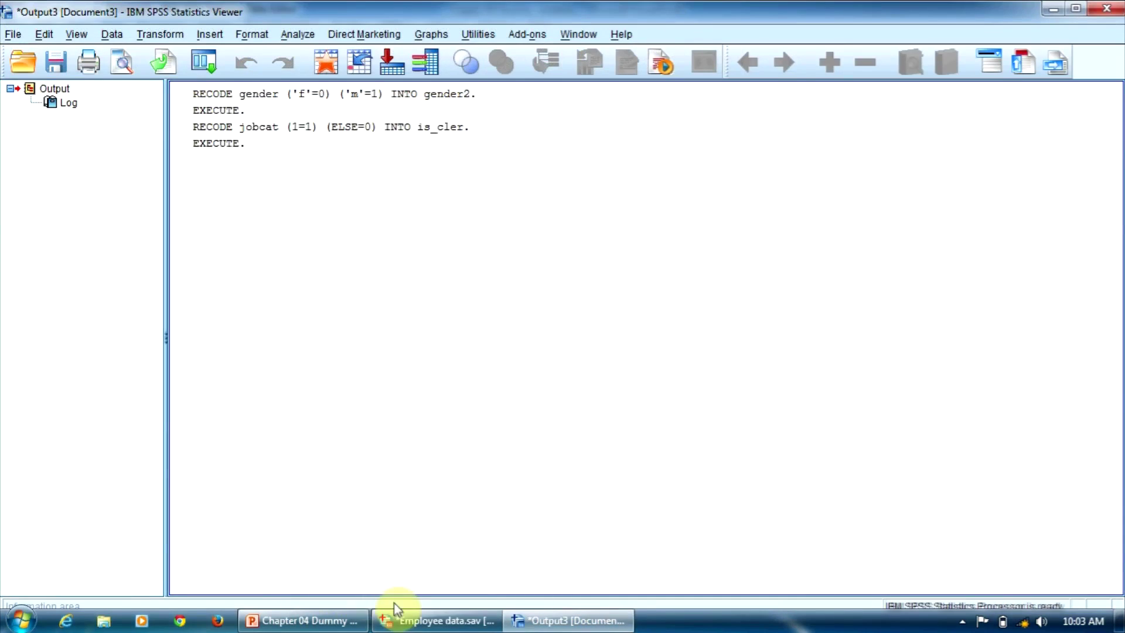
left_click(395, 620)
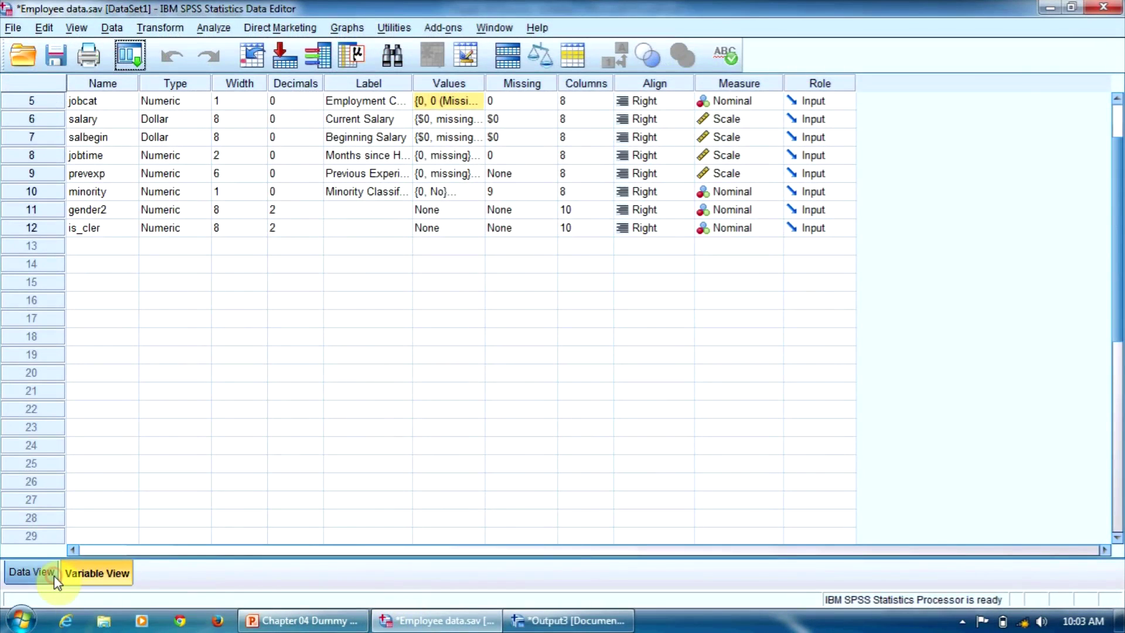
Start a cleared Recode into Different Variables with jobcat as the variable to recode
left_click(54, 576)
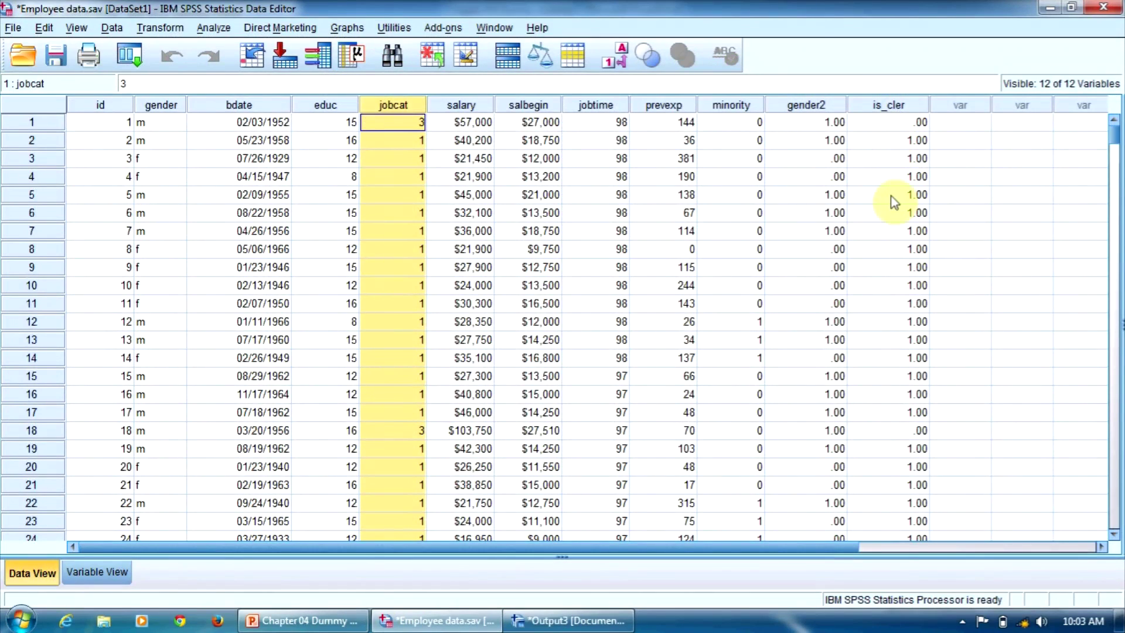
left_click(181, 33)
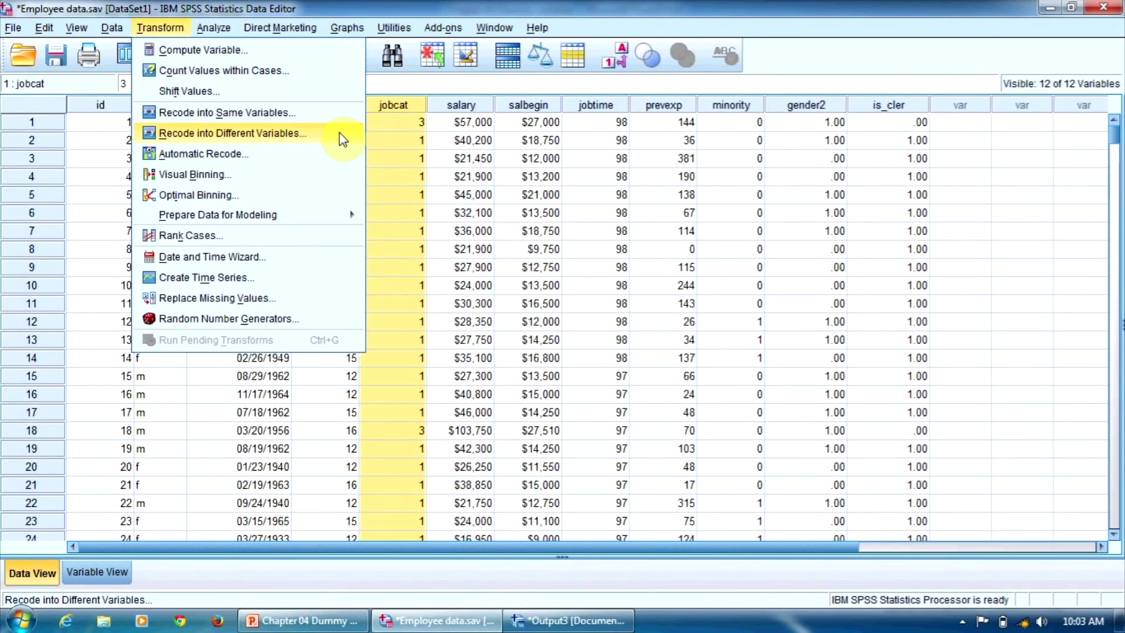
left_click(342, 138)
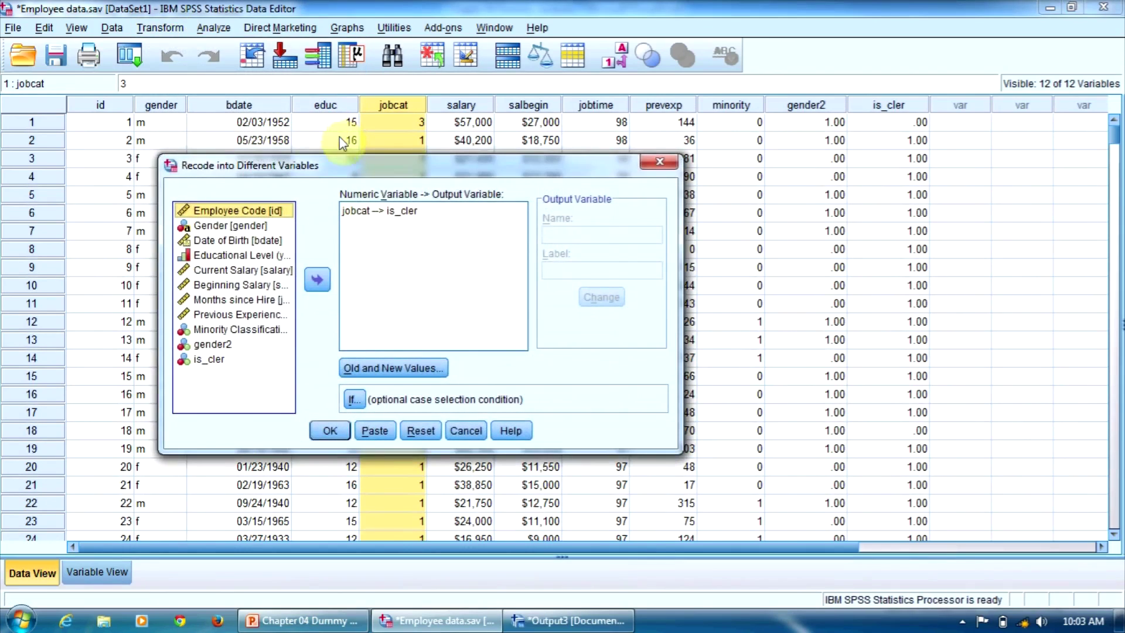
left_click(430, 433)
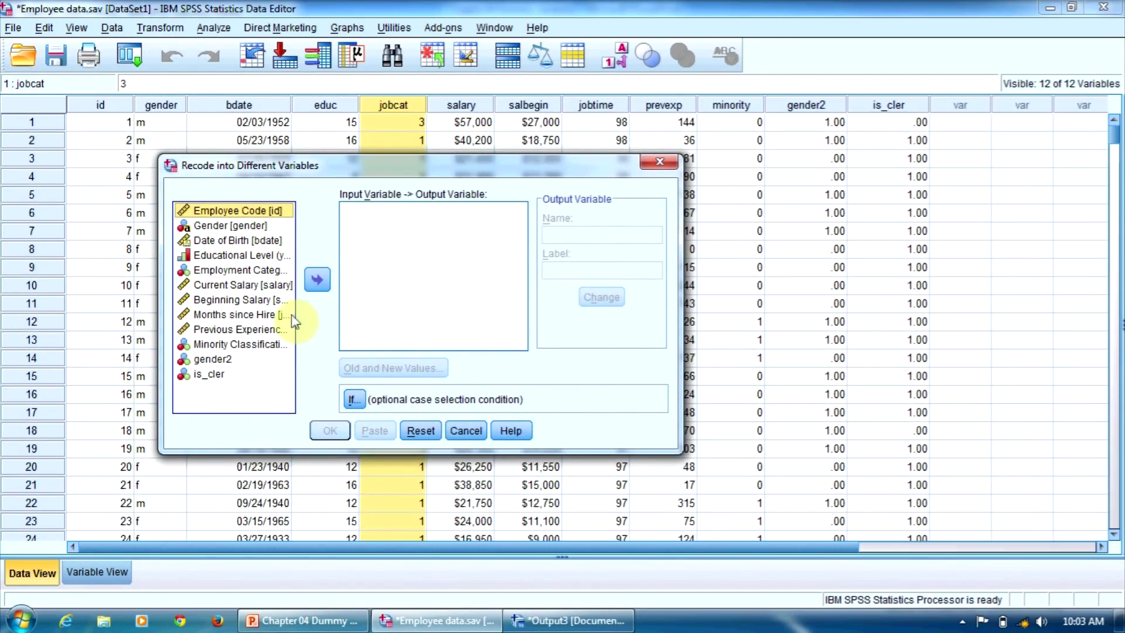
left_click(237, 271)
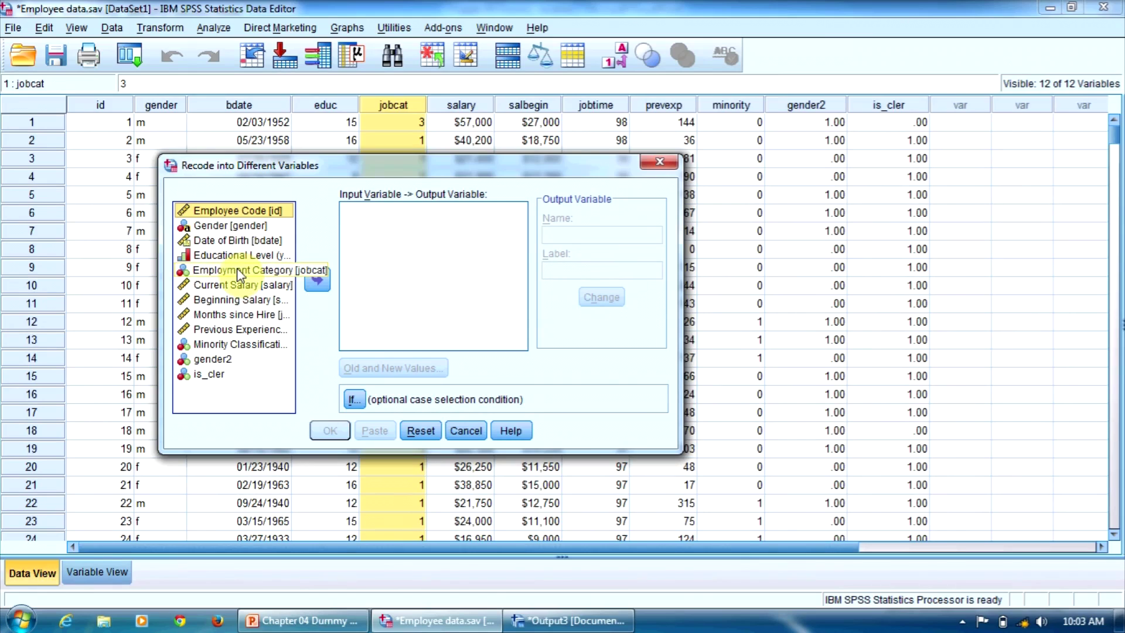
left_click(317, 280)
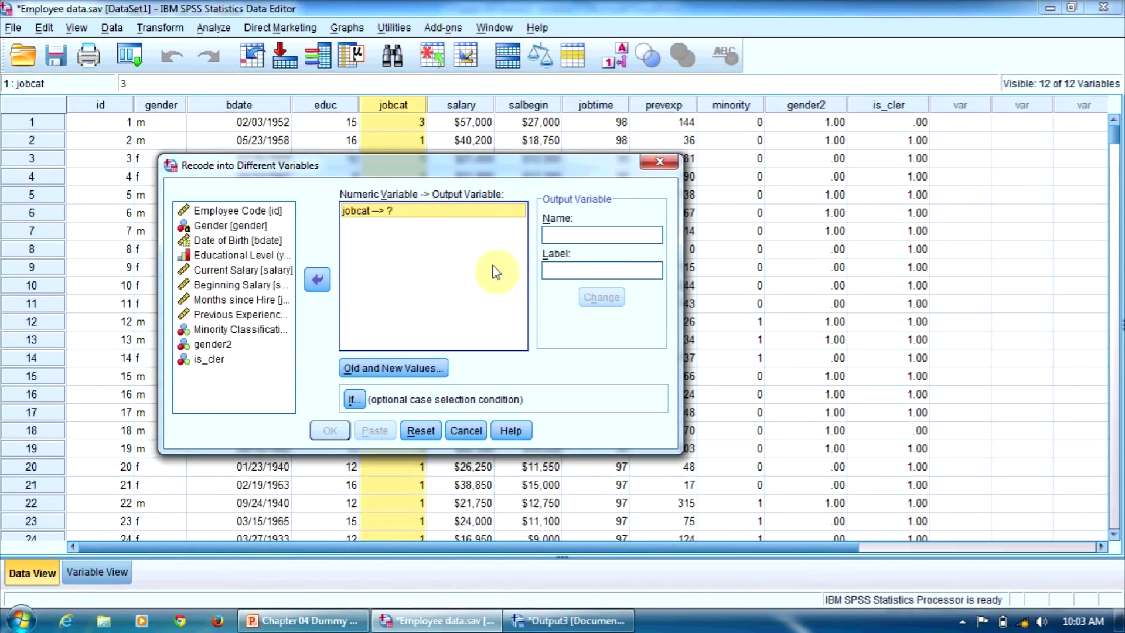
Set is_cust as jobcat's new output variable and bring up its old and new values
left_click(571, 233)
type("is_cust")
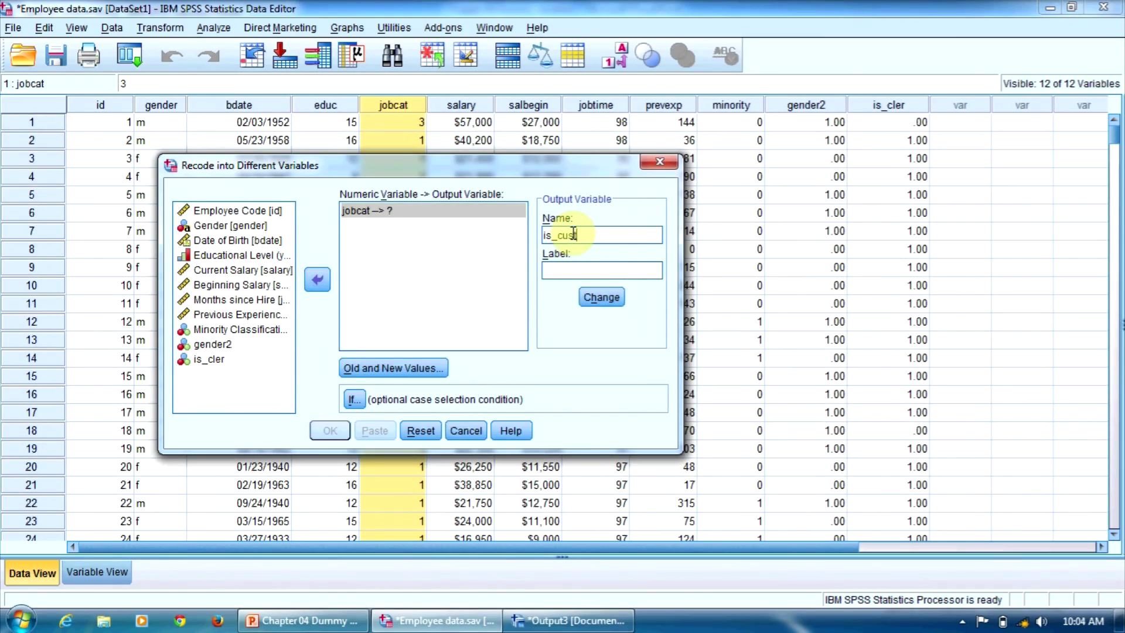
left_click(601, 297)
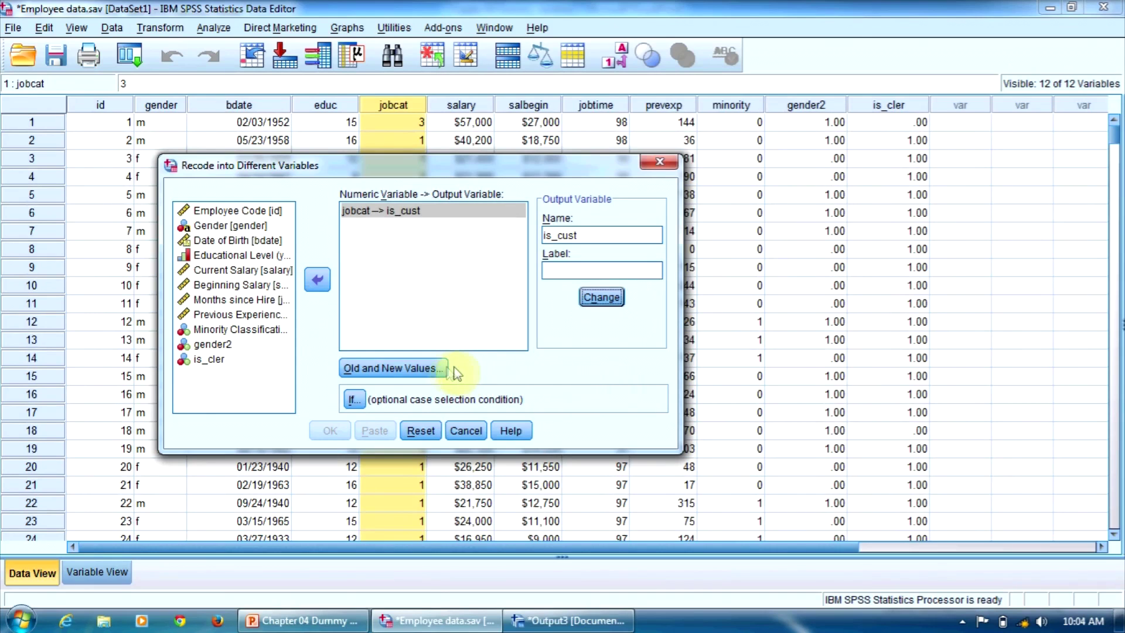
left_click(439, 371)
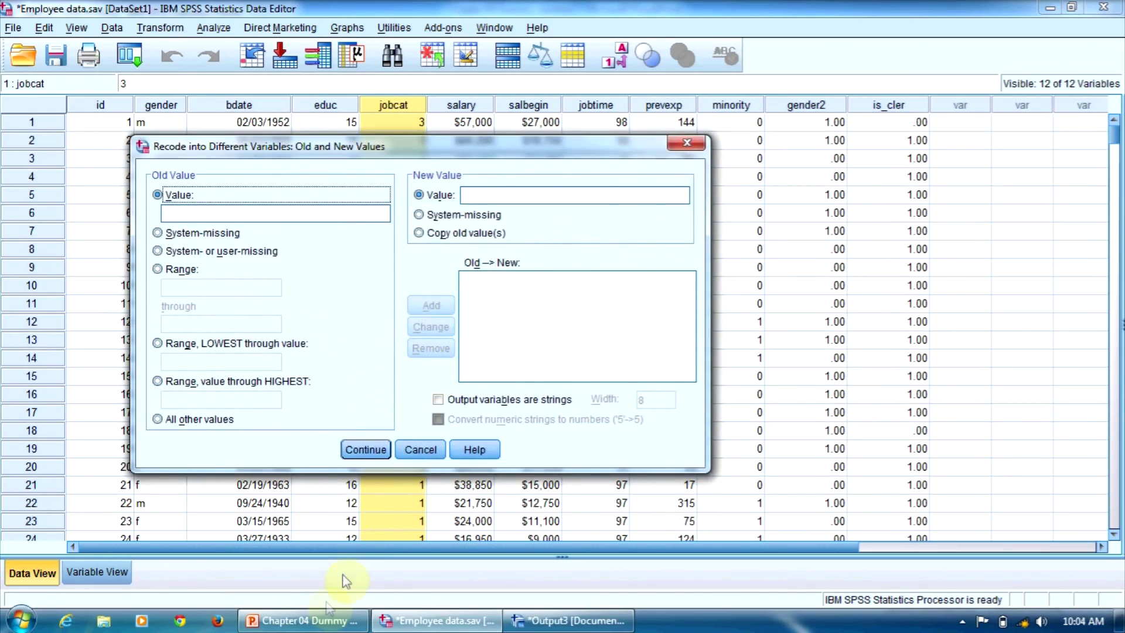
Check the slide's coding table, then add the rule mapping jobcat 2 to 1
left_click(320, 624)
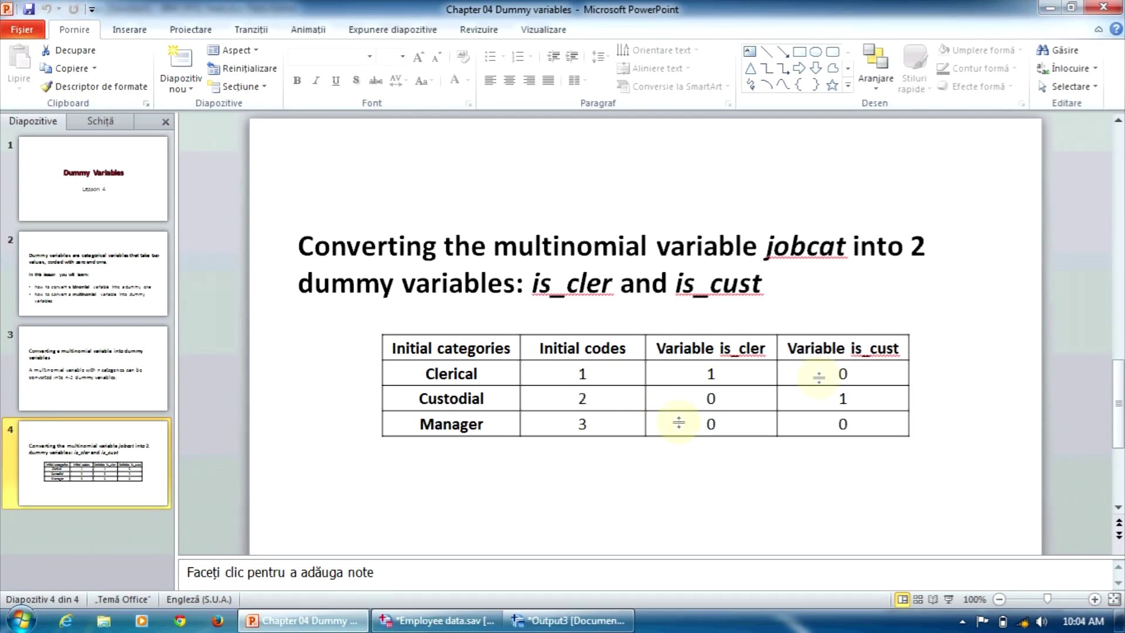
left_click(469, 621)
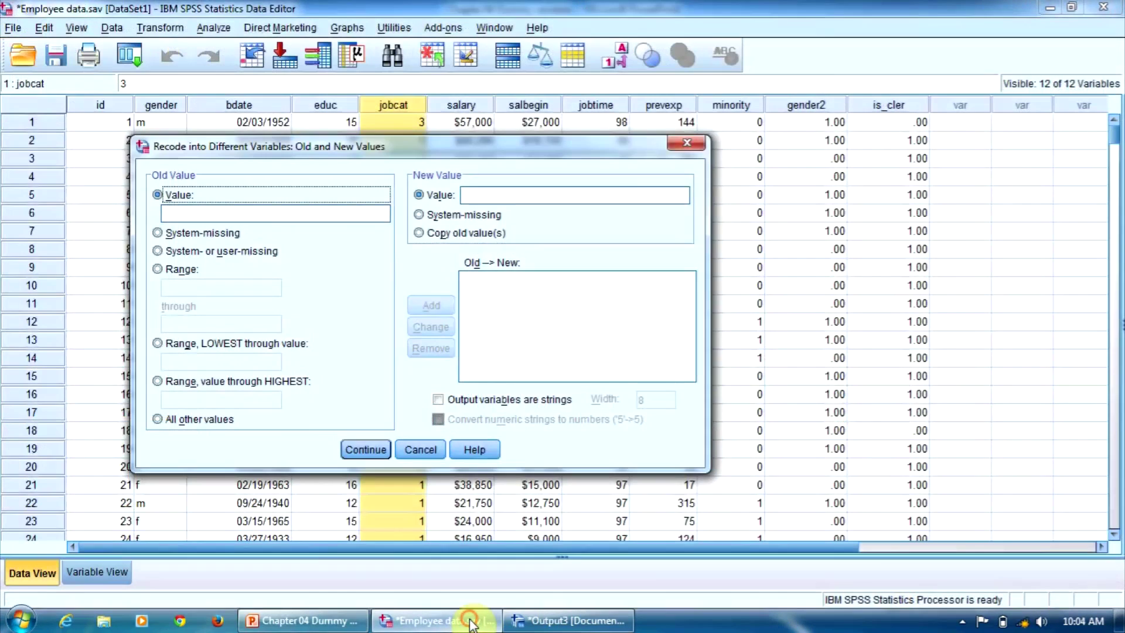
left_click(323, 214)
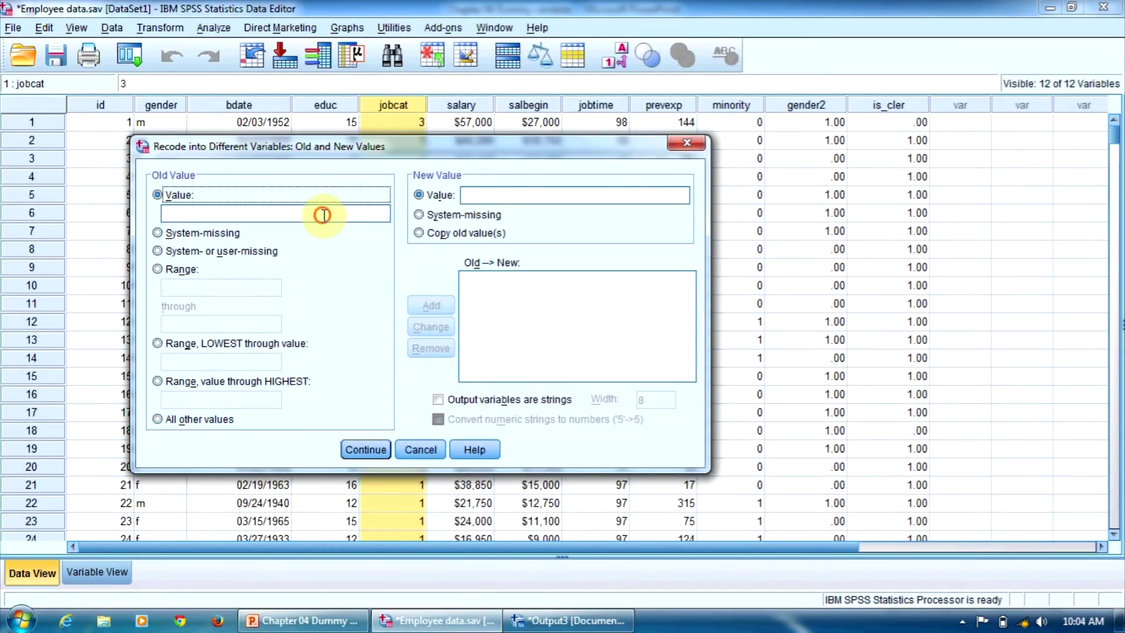
left_click(498, 197)
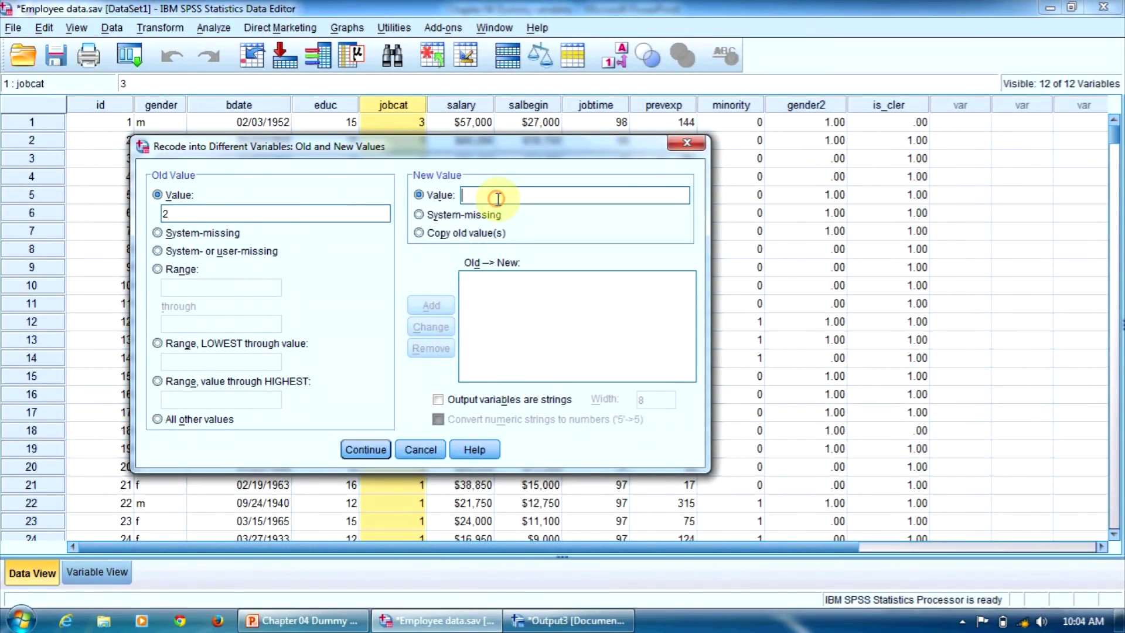
type("1")
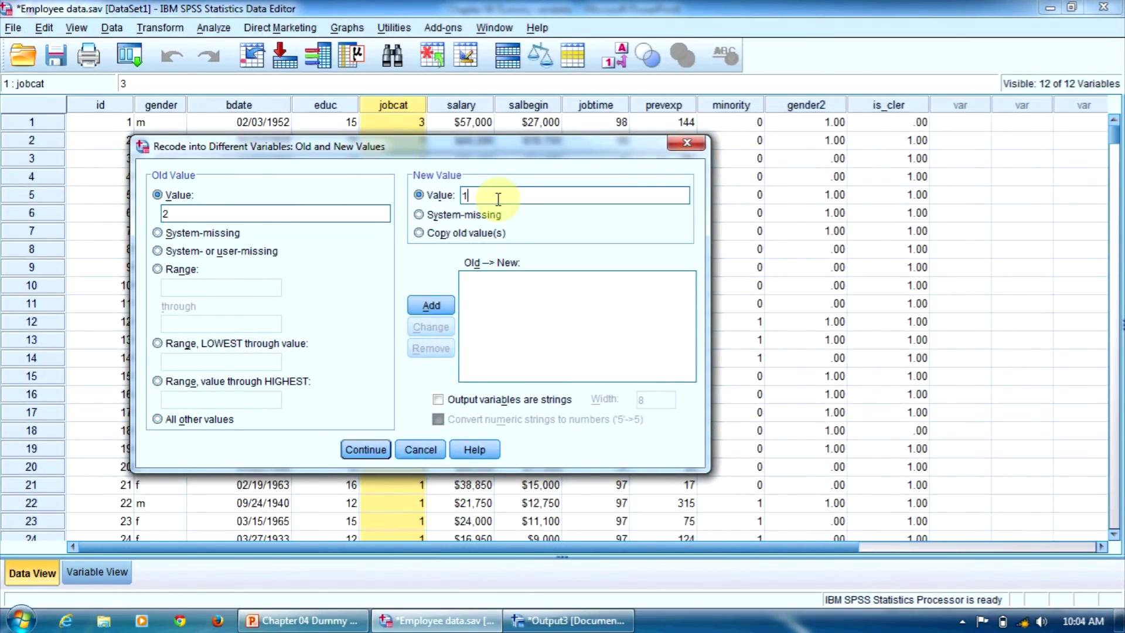
left_click(431, 305)
Map all other jobcat values to 0 and run the is_cust recode
left_click(170, 421)
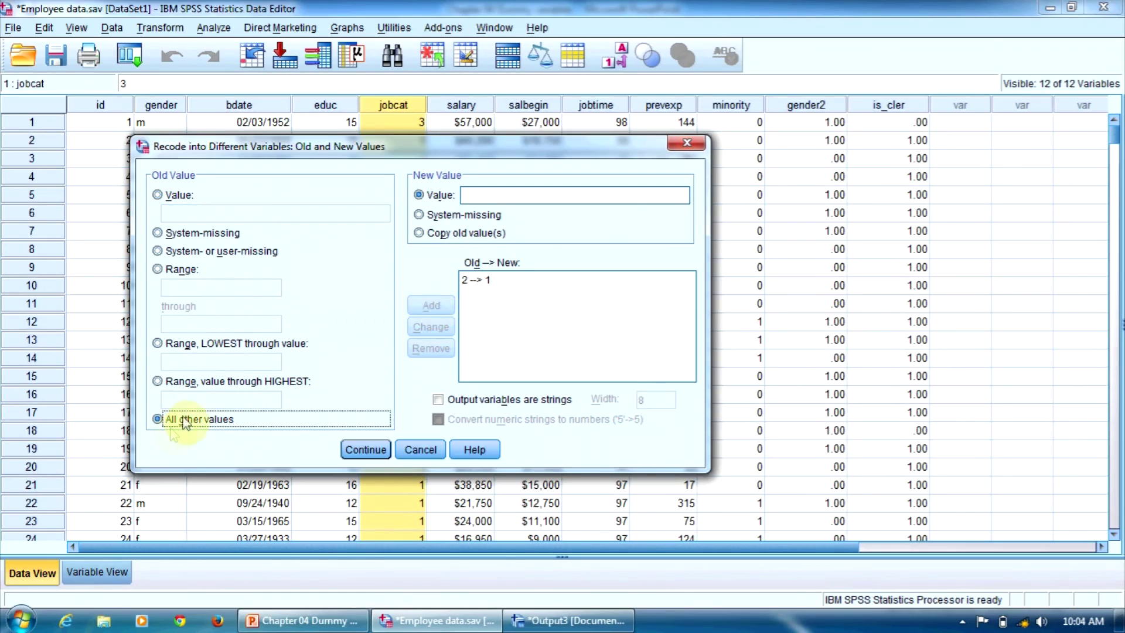
left_click(493, 194)
type("0")
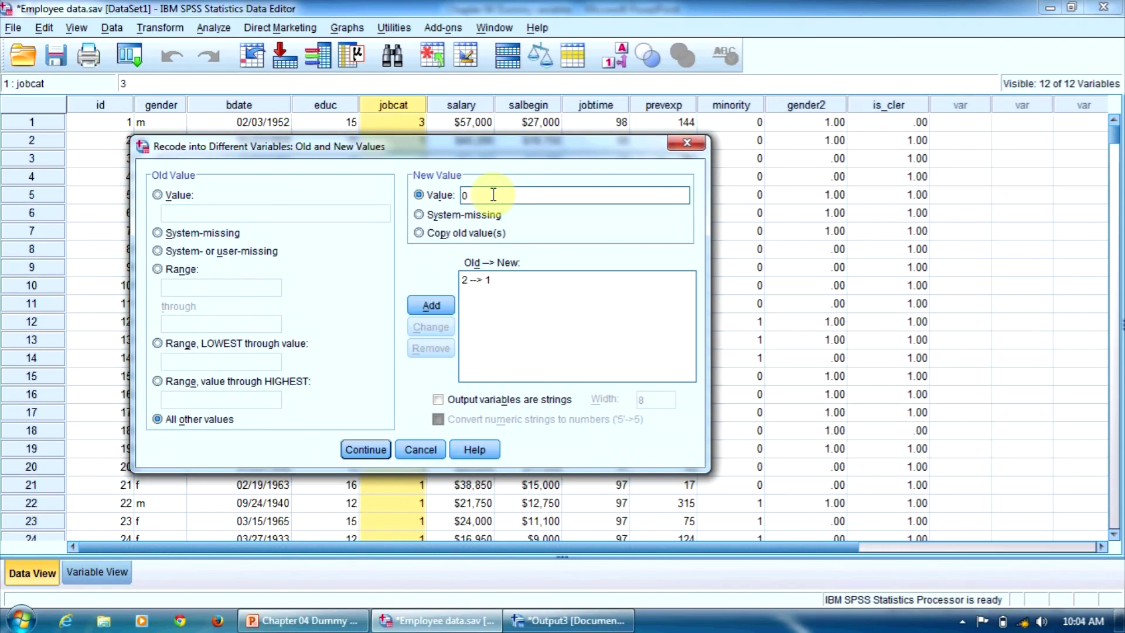
left_click(431, 304)
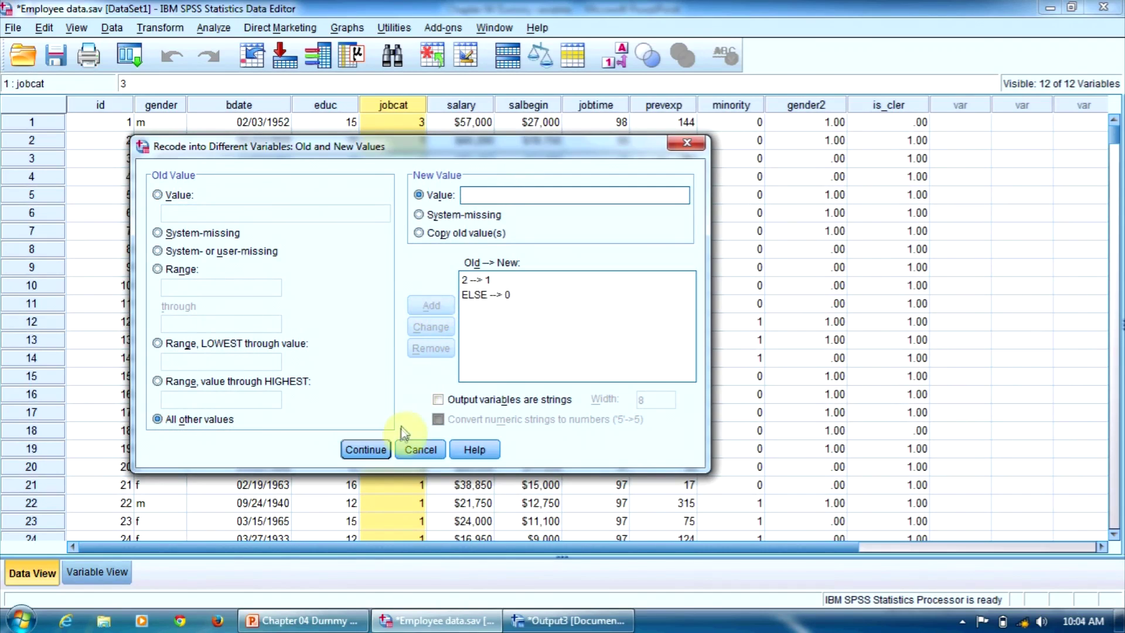
left_click(365, 450)
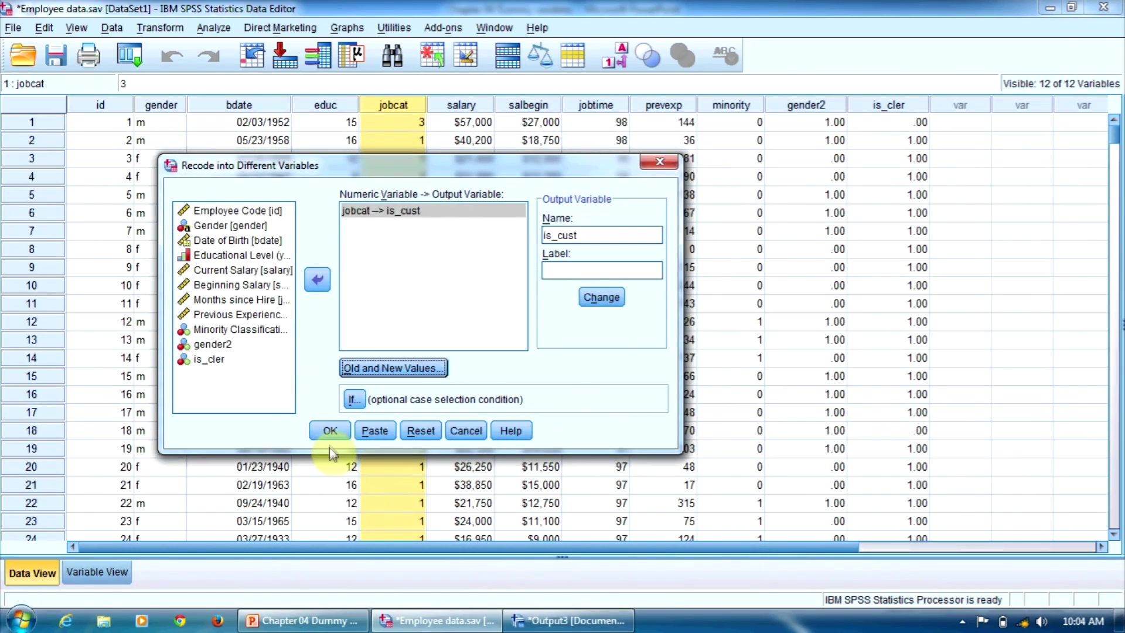
left_click(330, 430)
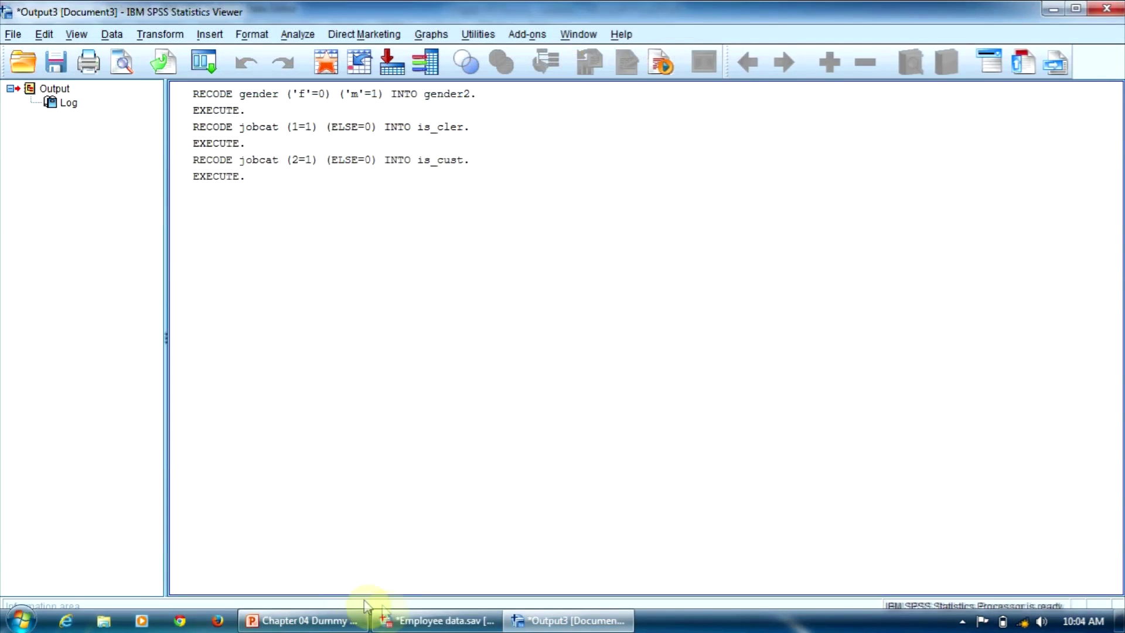
Return to the Employee data.sav Data Editor showing the new is_cust column
left_click(398, 620)
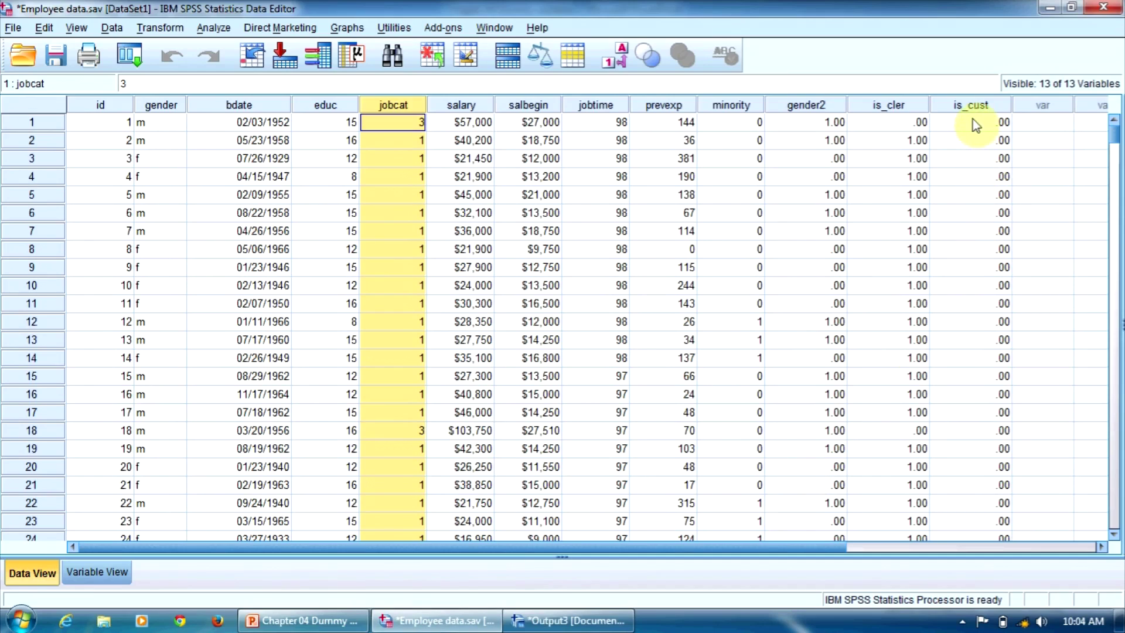